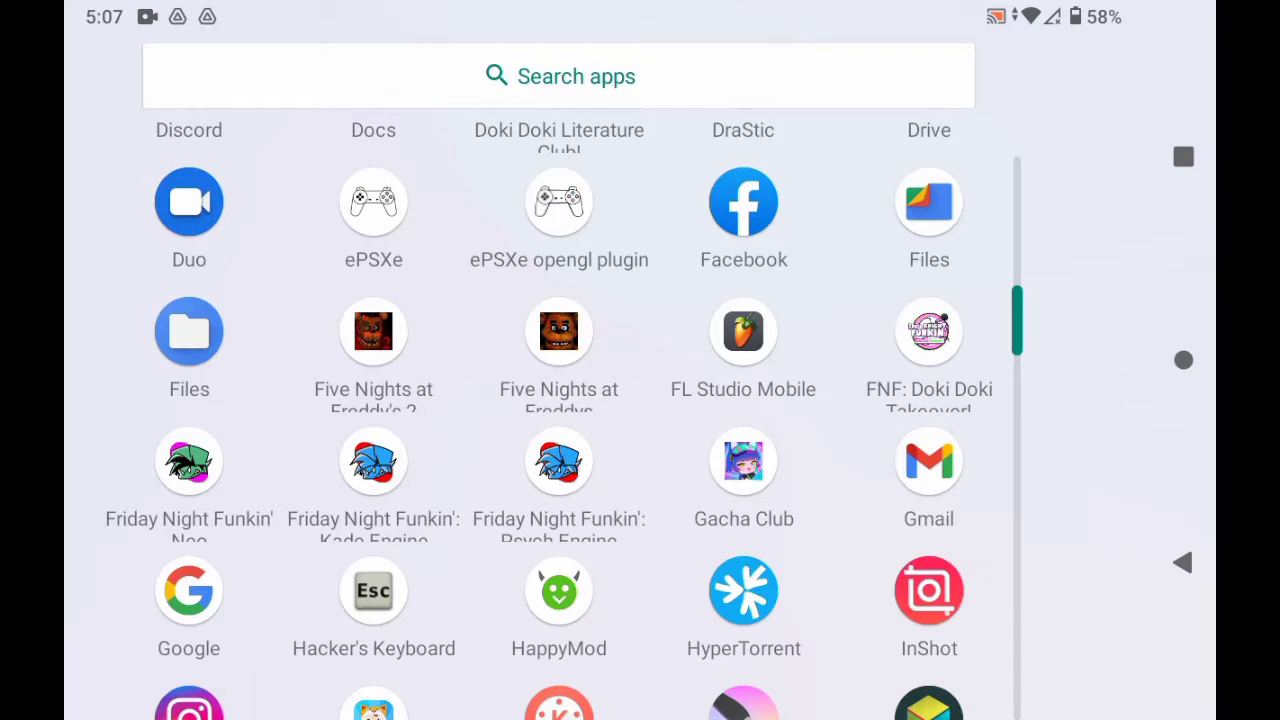
Step: Launch FL Studio Mobile and start a new song from a template
{"action": "left_click", "coordinate": [743, 331]}
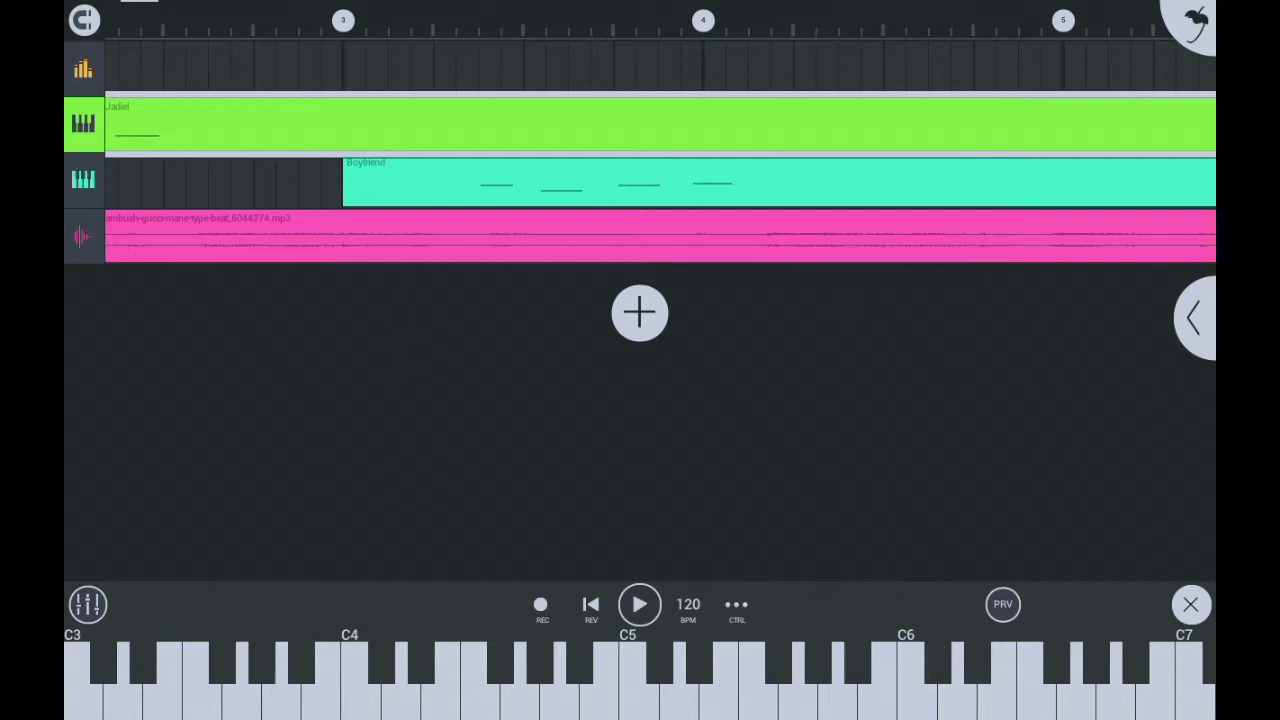
{"action": "left_click", "coordinate": [1195, 24]}
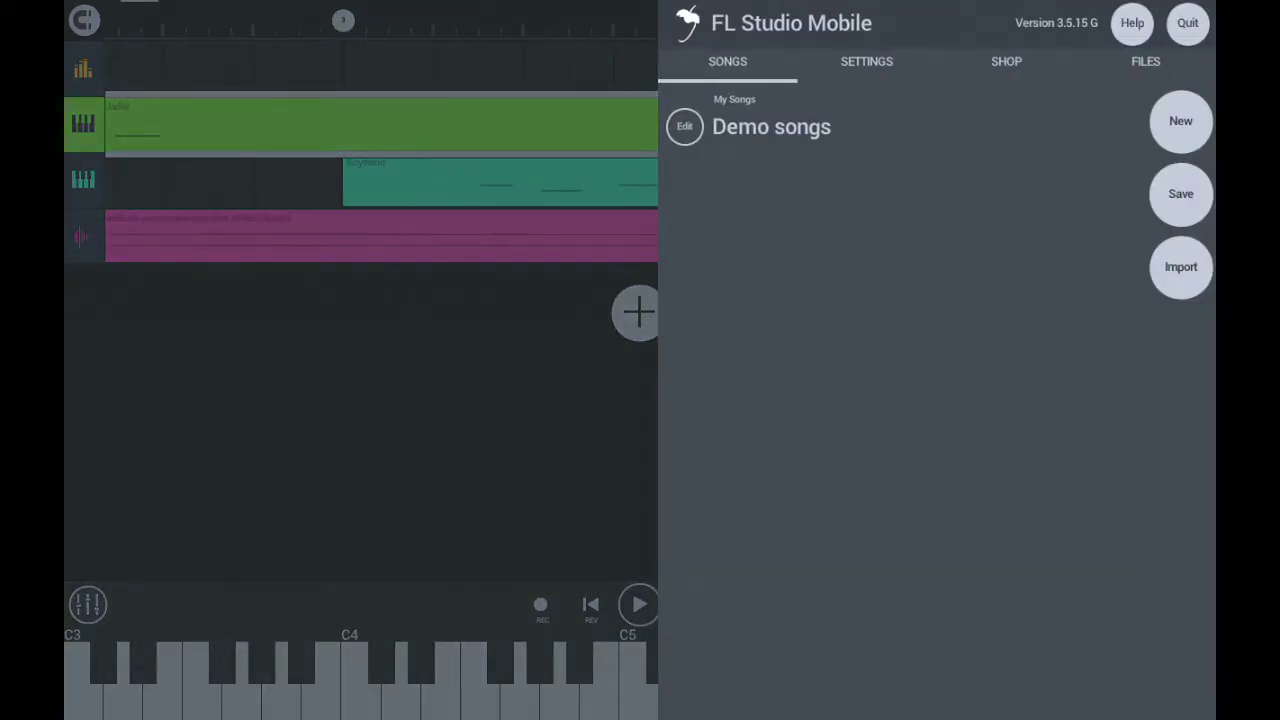
{"action": "left_click", "coordinate": [1180, 121]}
{"action": "left_click", "coordinate": [1085, 116]}
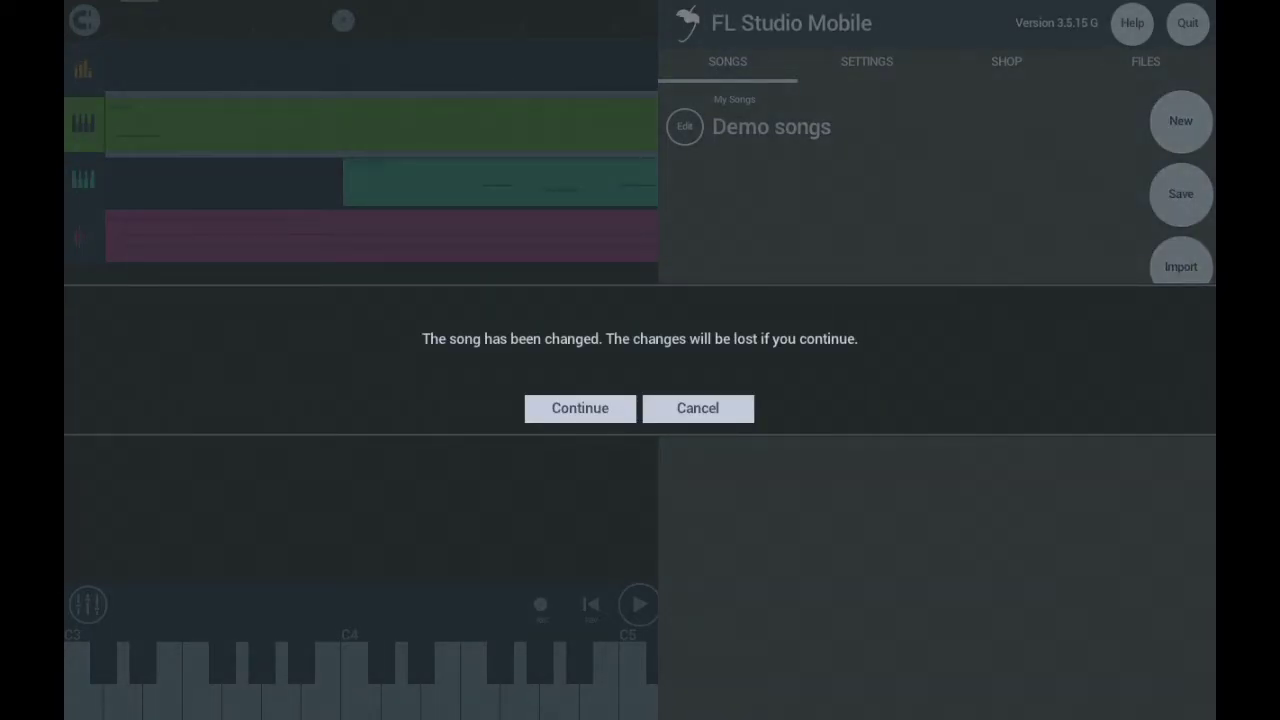
Step: Discard the old song's changes and name the new song 'uefbeurhutheu'
{"action": "left_click", "coordinate": [580, 408]}
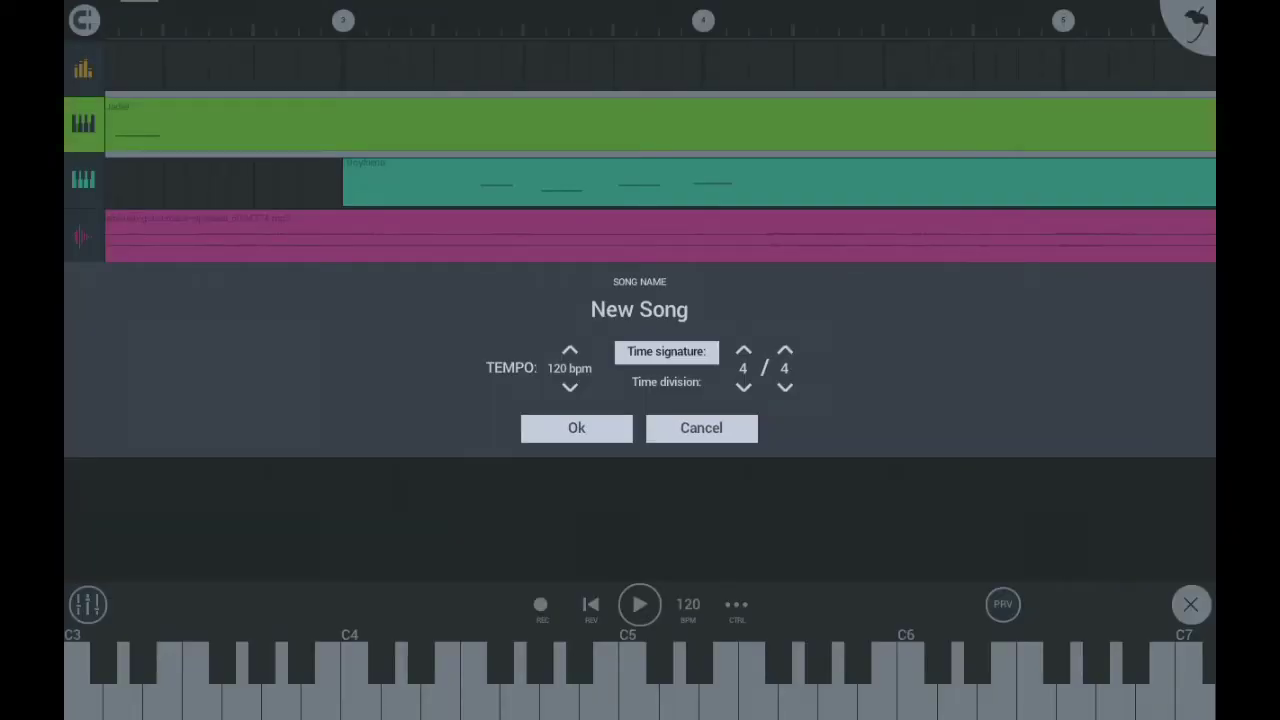
{"action": "left_click", "coordinate": [639, 309]}
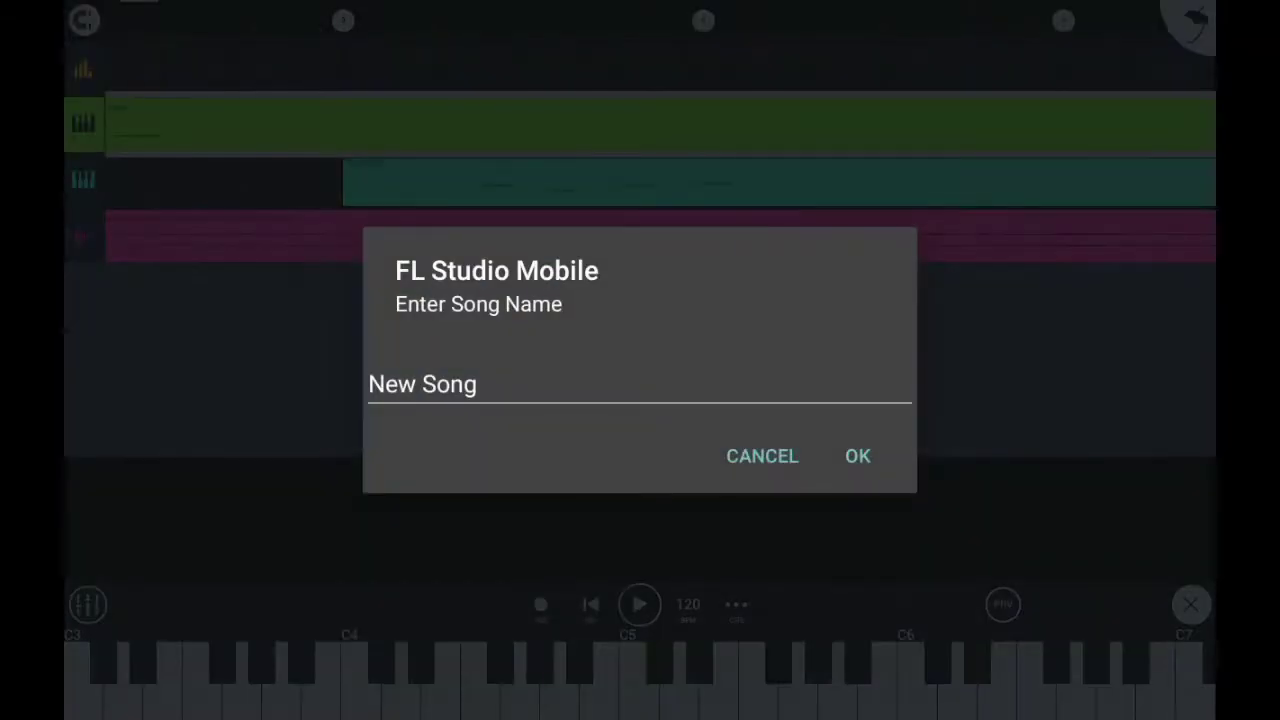
{"action": "left_click", "coordinate": [474, 380]}
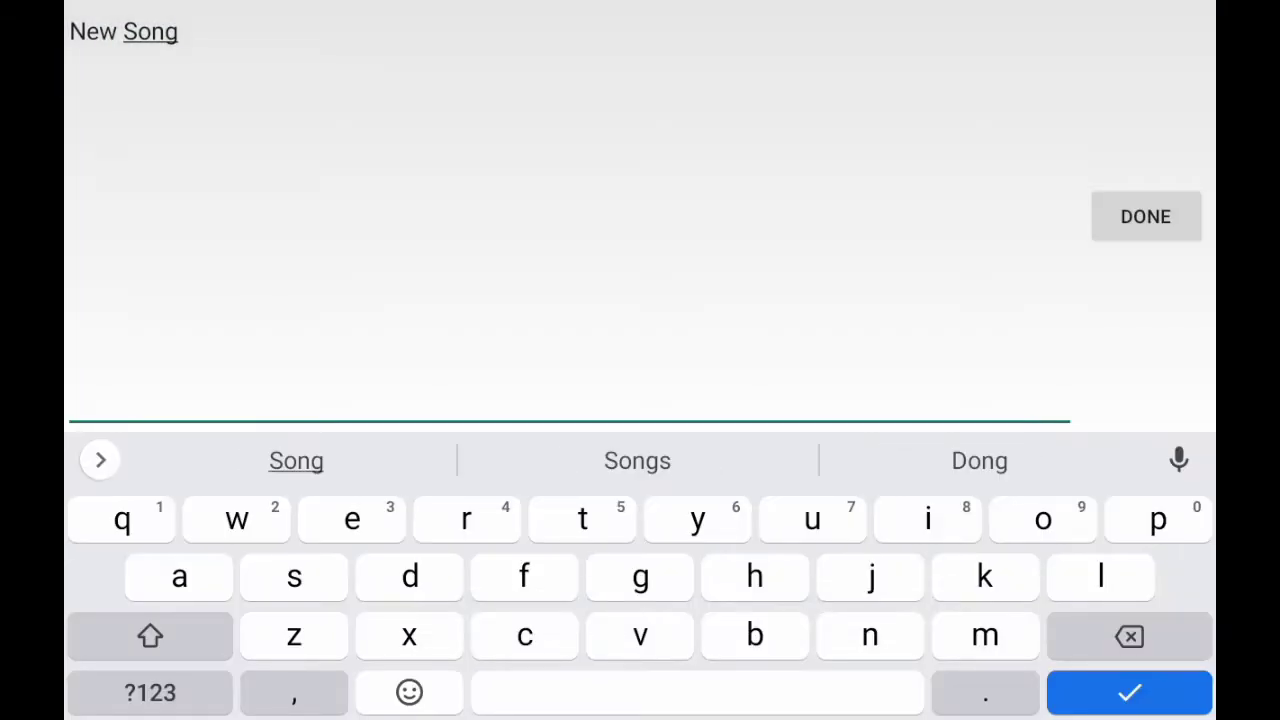
{"action": "key", "text": "BackSpace"}
{"action": "key", "text": "BackSpace"}
{"action": "key", "text": "BackSpace"}
{"action": "type", "text": "uefbeurh"}
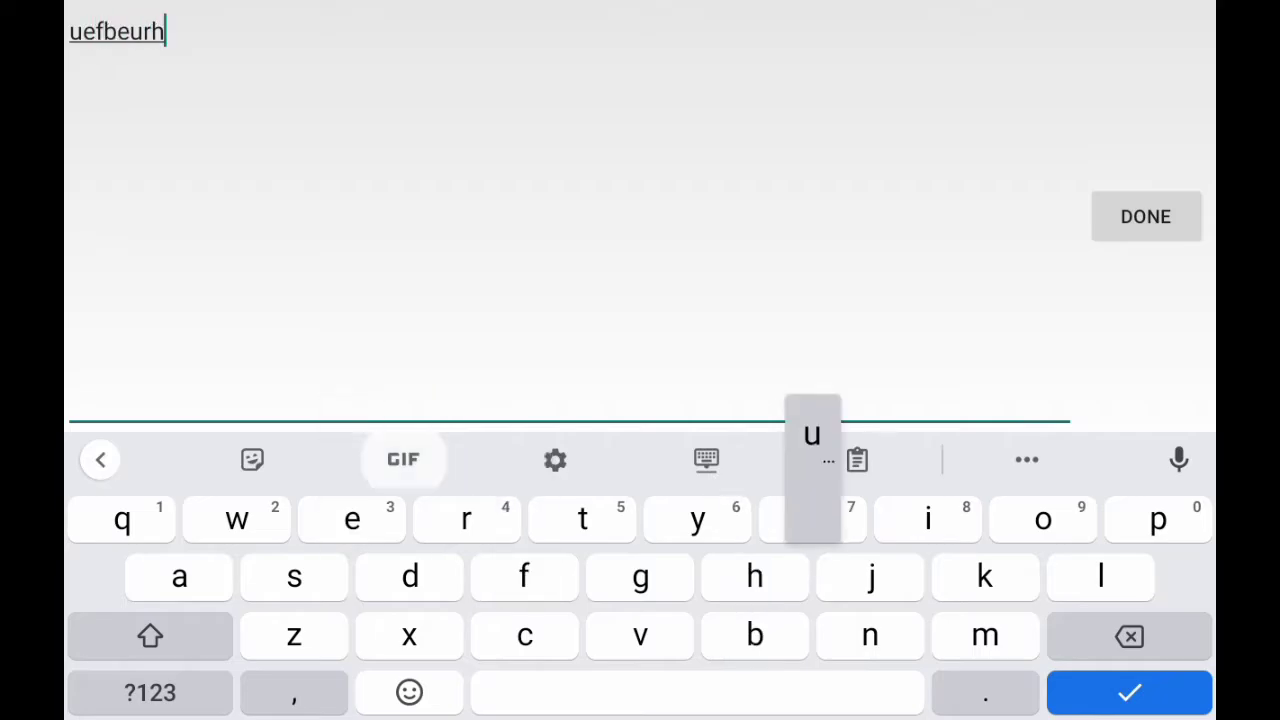
{"action": "type", "text": "utheu"}
{"action": "left_click", "coordinate": [403, 459]}
{"action": "left_click", "coordinate": [1145, 216]}
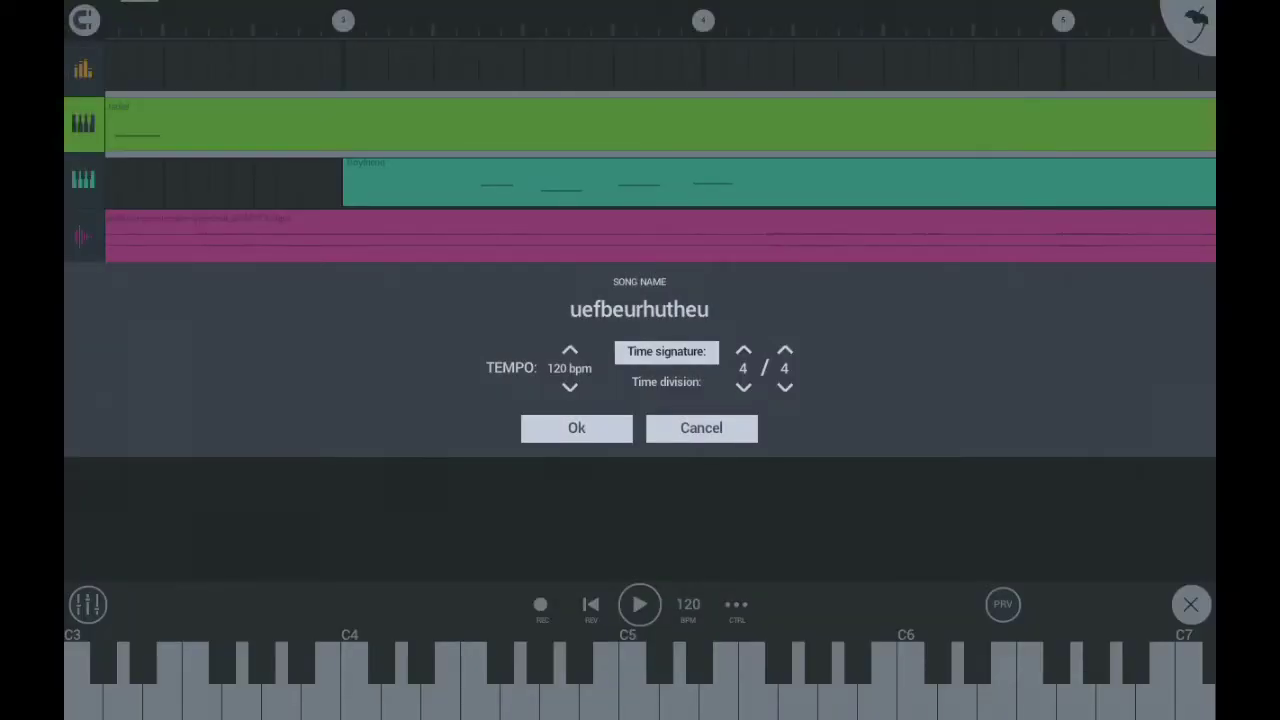
Step: Set the new song's tempo to 200 BPM and create it
{"action": "left_click", "coordinate": [569, 368]}
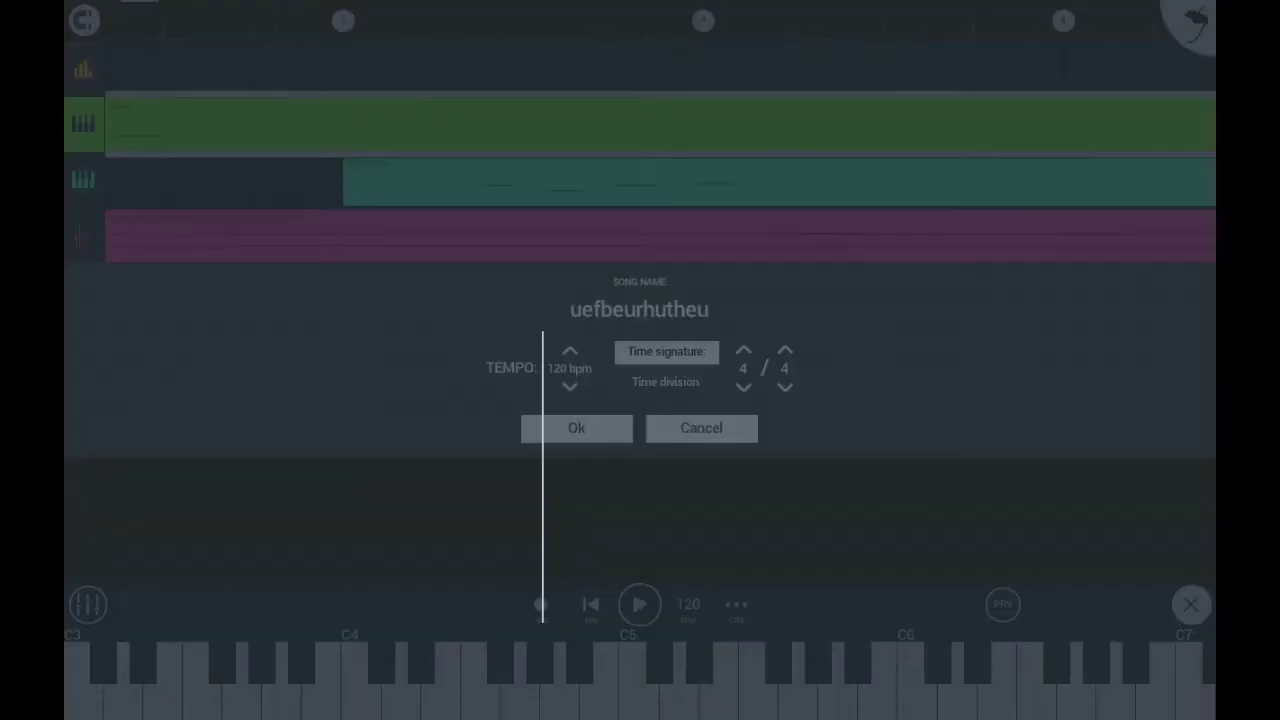
{"action": "left_click", "coordinate": [585, 359]}
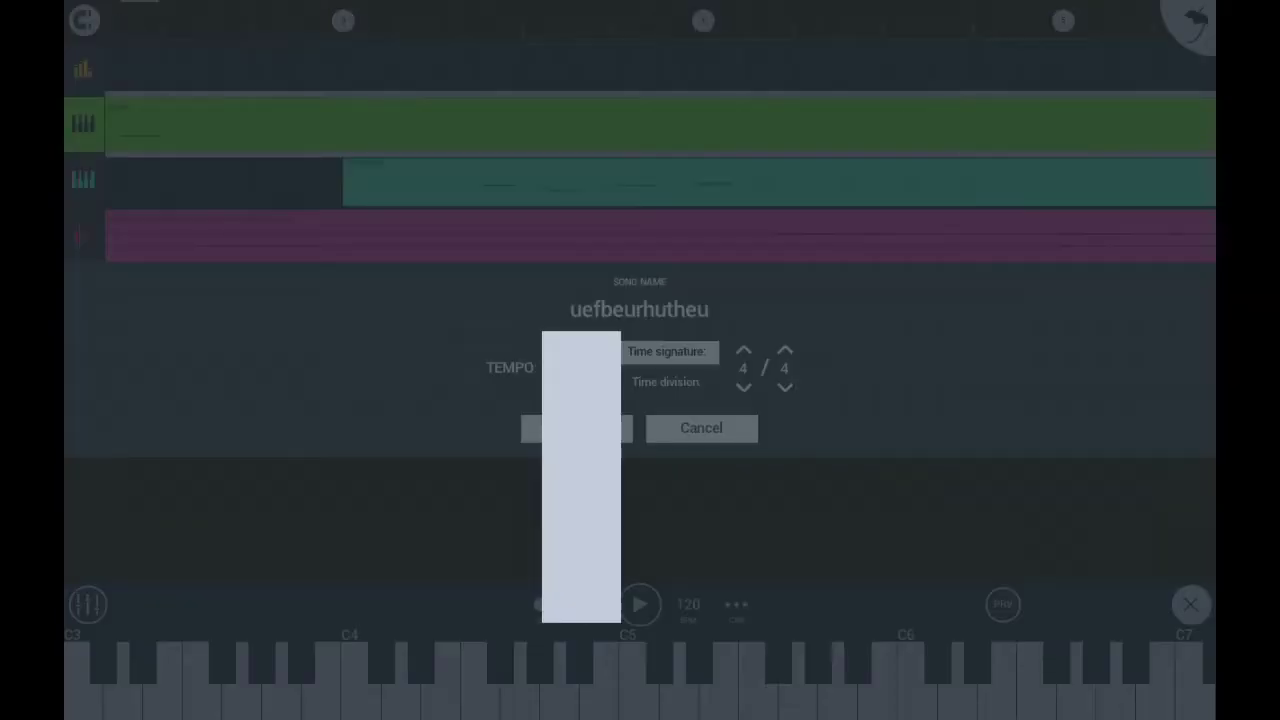
{"action": "left_click", "coordinate": [589, 592]}
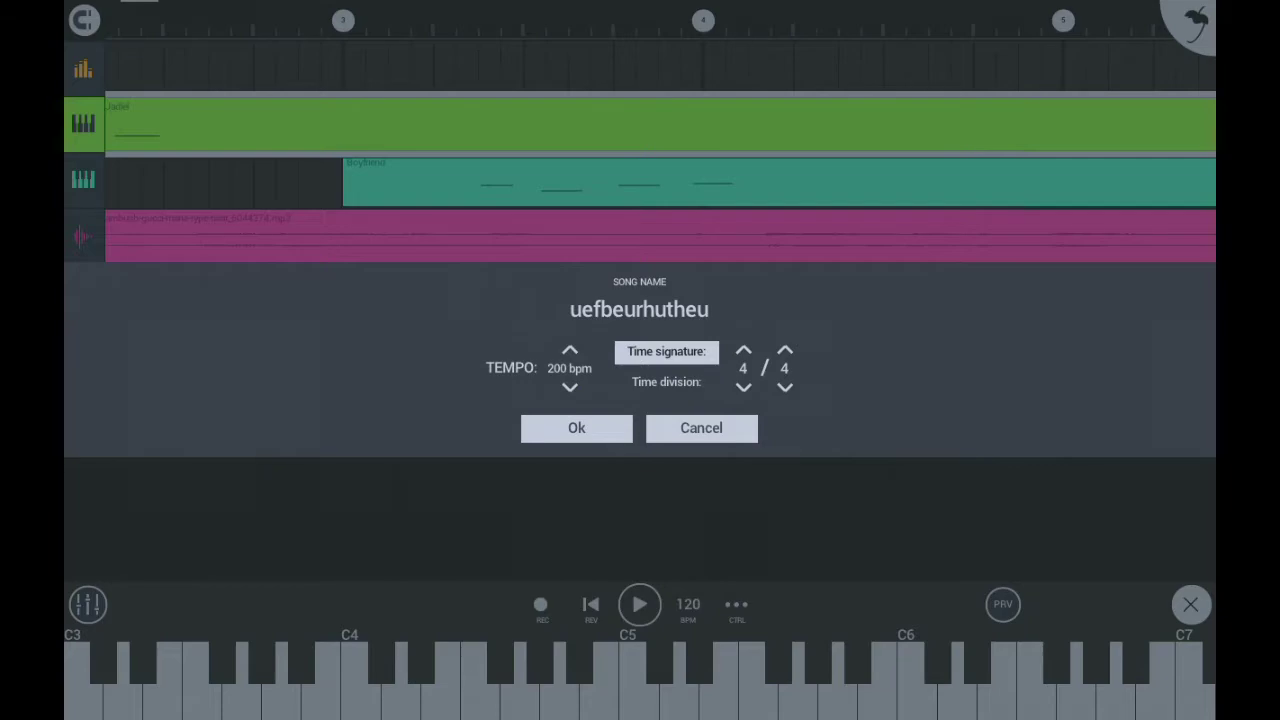
{"action": "left_click", "coordinate": [576, 427]}
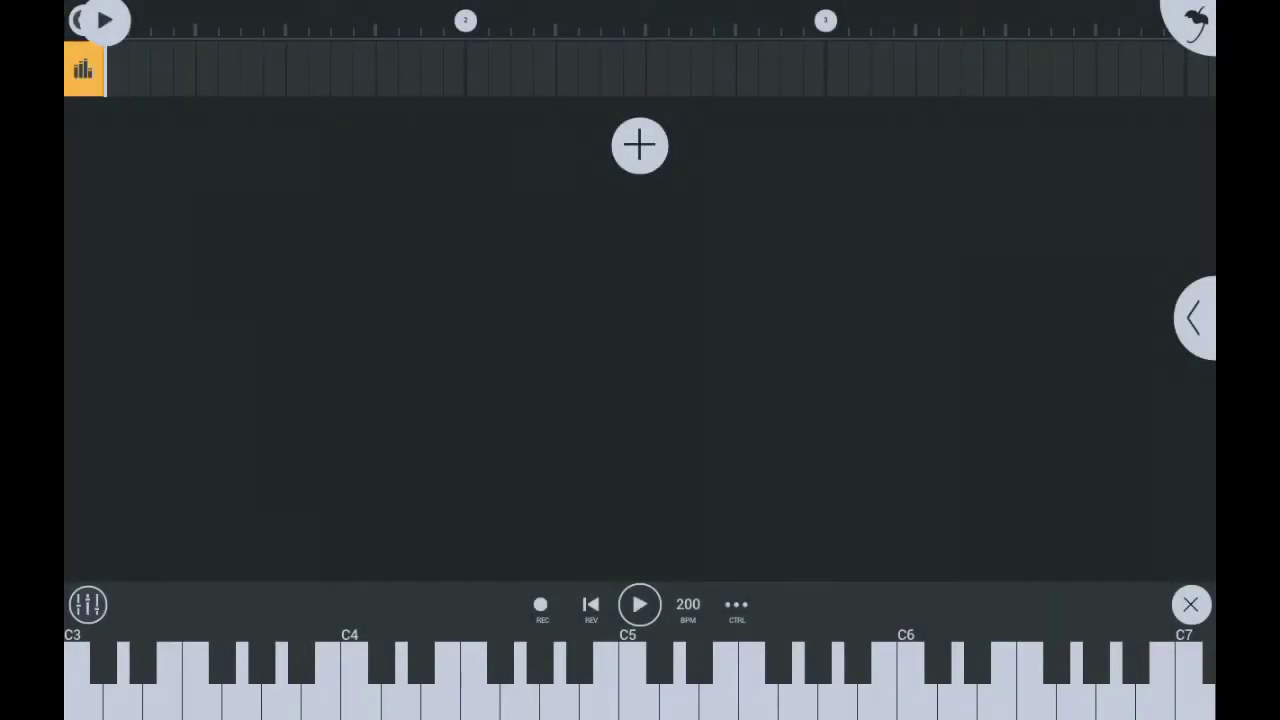
Step: Play a few notes on the keyboard to preview the default instrument
{"action": "left_click", "coordinate": [480, 700]}
{"action": "left_click", "coordinate": [400, 700]}
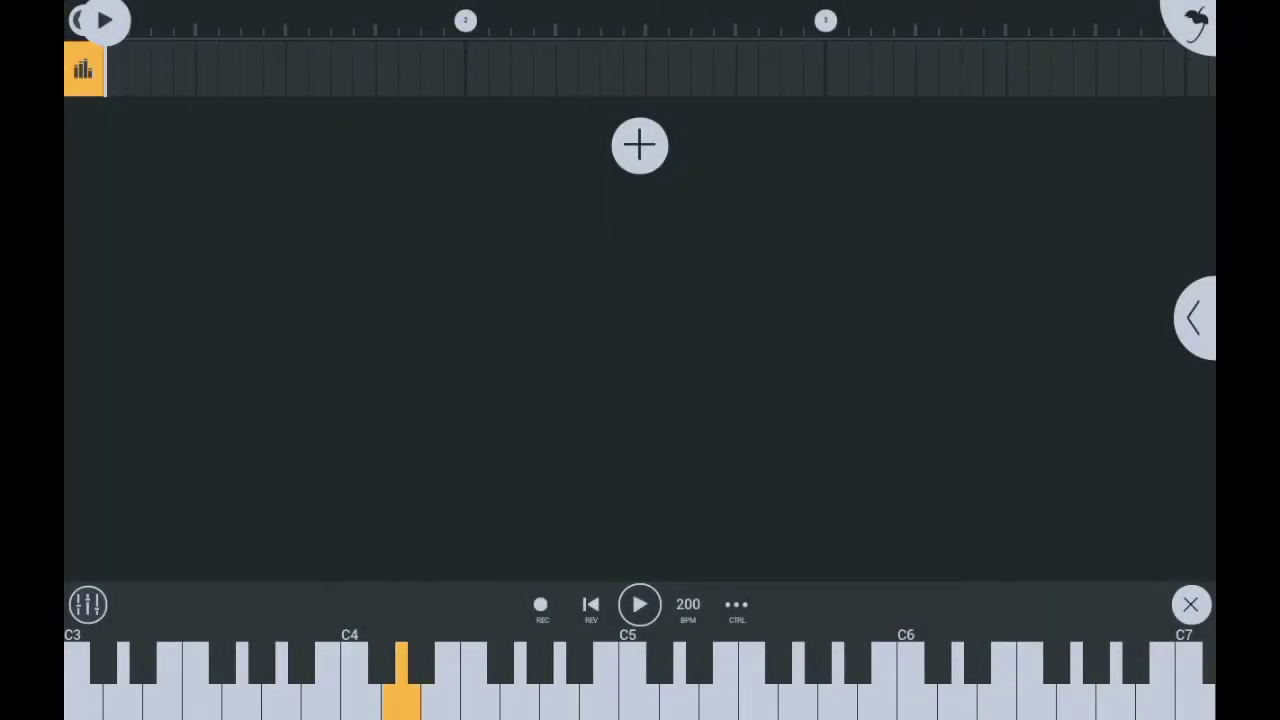
{"action": "left_click", "coordinate": [559, 700]}
{"action": "left_click", "coordinate": [480, 700]}
{"action": "left_click", "coordinate": [400, 700]}
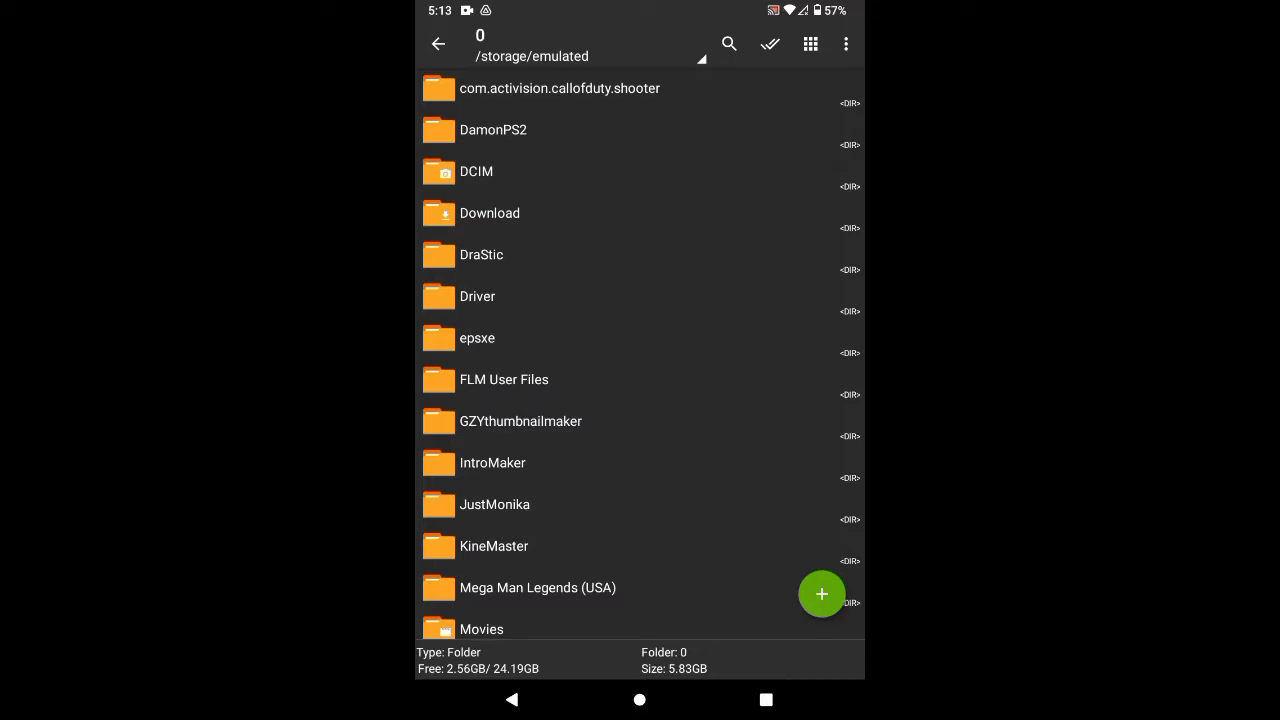
Step: Open the Download folder and scroll its files to find Dwp pack.zip
{"action": "scroll", "coordinate": [640, 350], "scroll_direction": "down", "scroll_amount": 3}
{"action": "scroll", "coordinate": [640, 350], "scroll_direction": "up", "scroll_amount": 3}
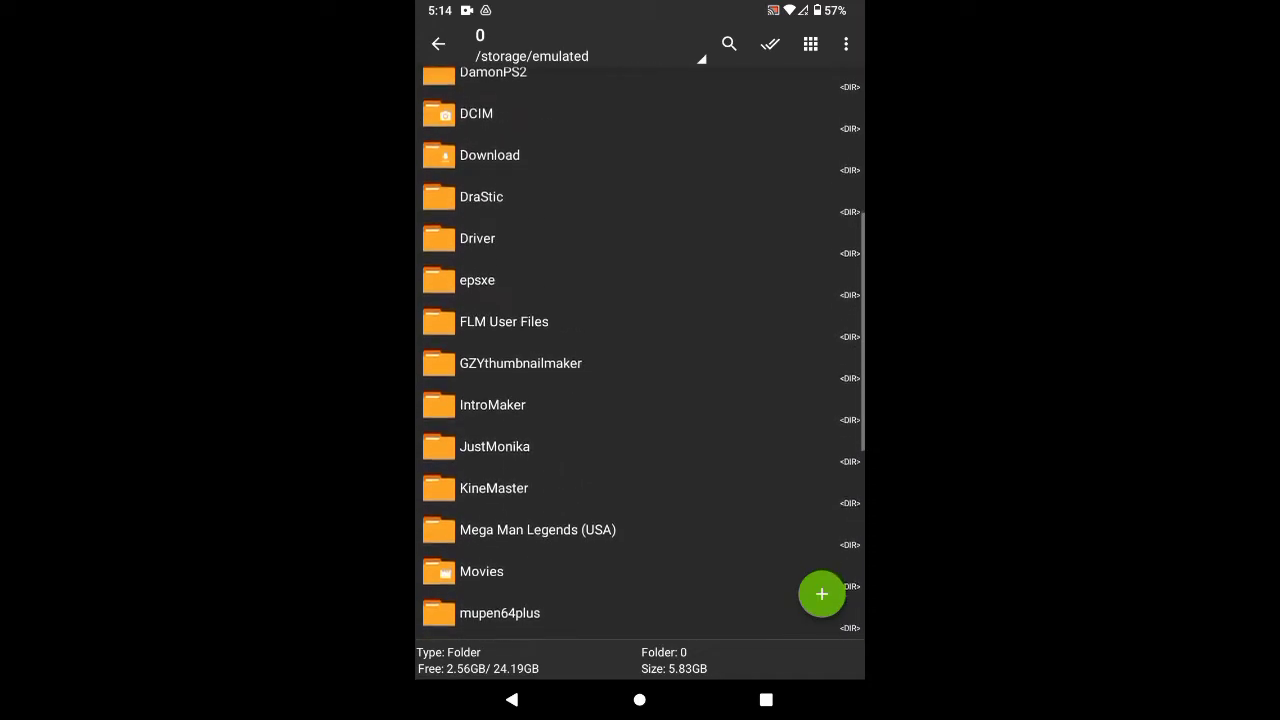
{"action": "left_click", "coordinate": [489, 218]}
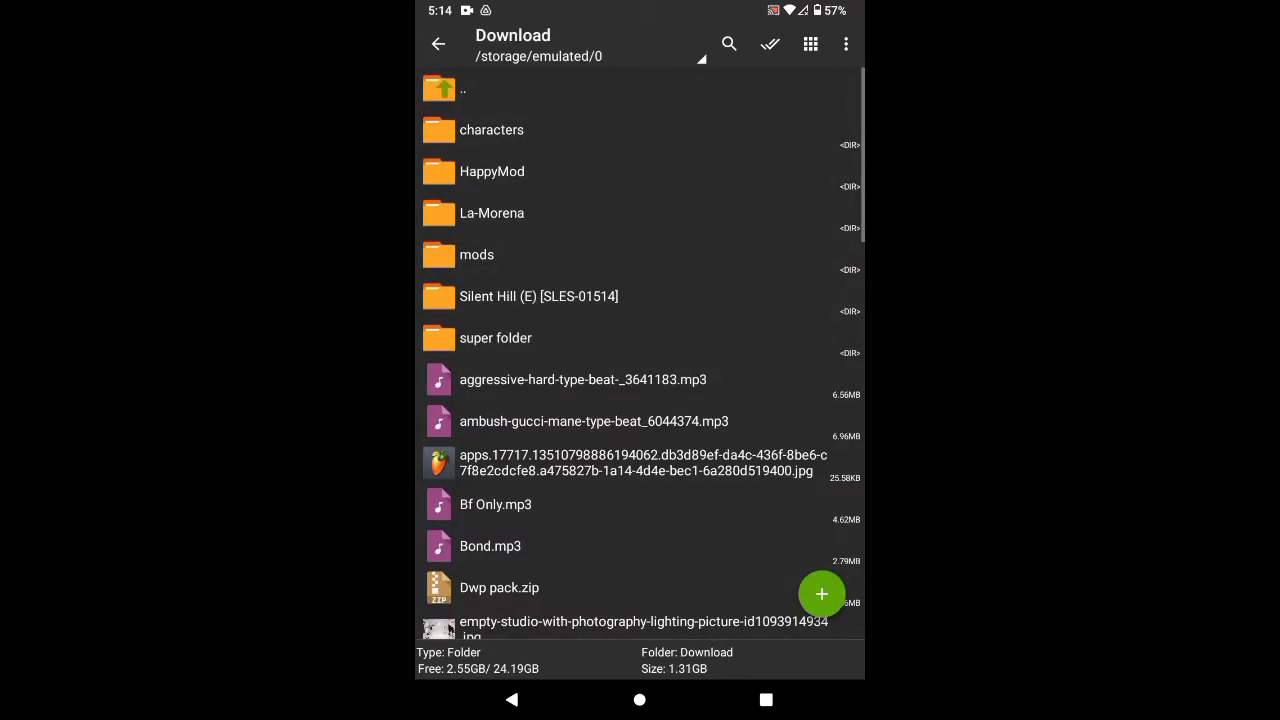
{"action": "scroll", "coordinate": [640, 350], "scroll_direction": "down", "scroll_amount": 3}
{"action": "scroll", "coordinate": [640, 350], "scroll_direction": "up", "scroll_amount": 1}
{"action": "scroll", "coordinate": [640, 350], "scroll_direction": "down", "scroll_amount": 10}
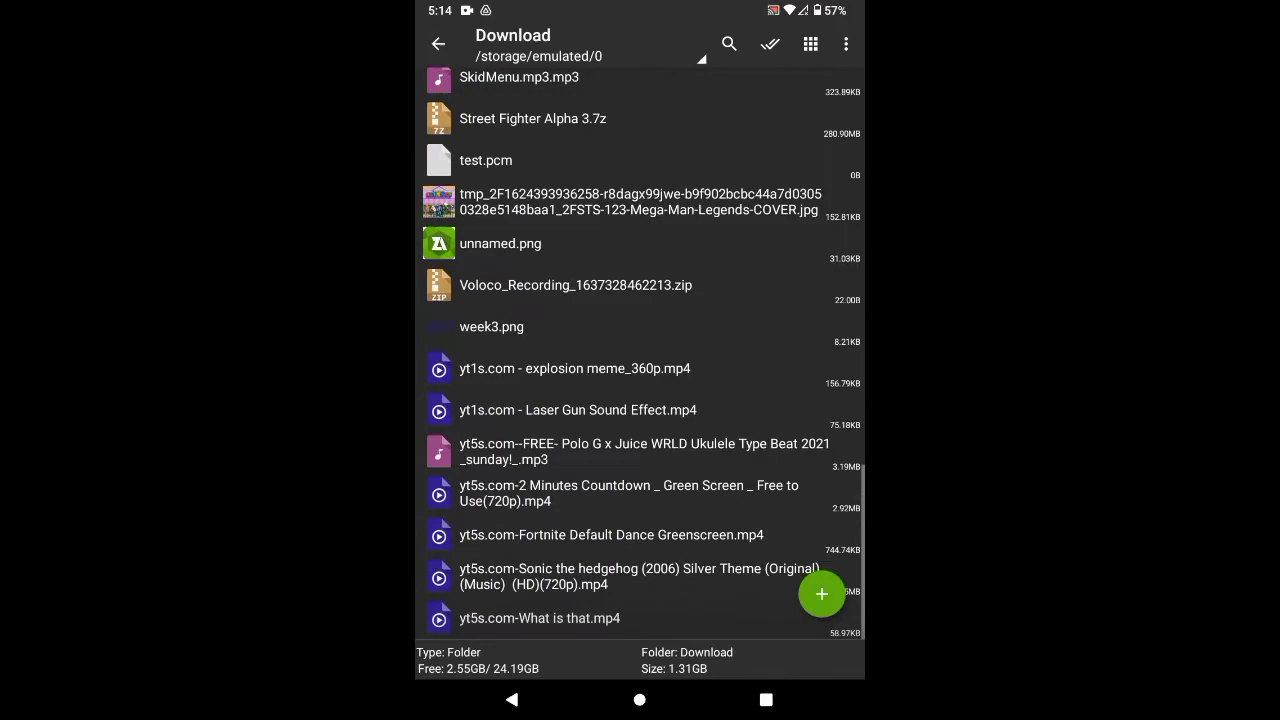
{"action": "scroll", "coordinate": [640, 350], "scroll_direction": "up", "scroll_amount": 15}
{"action": "scroll", "coordinate": [640, 350], "scroll_direction": "down", "scroll_amount": 3}
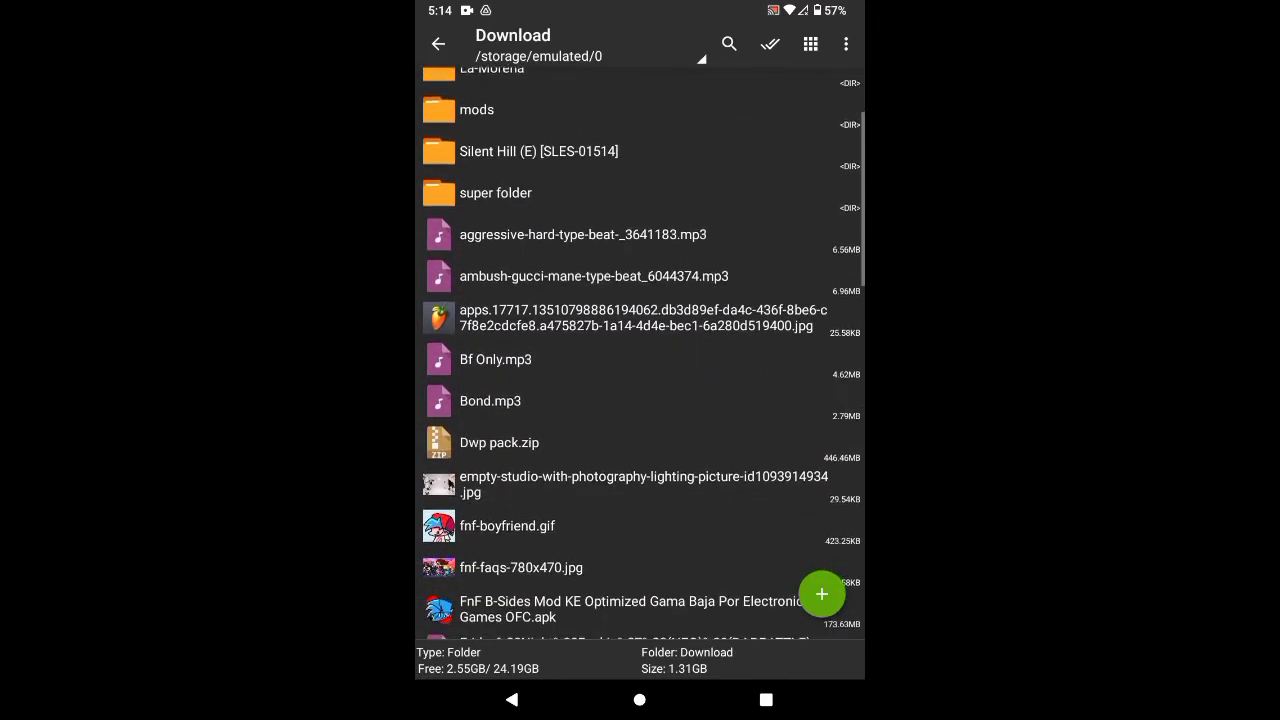
{"action": "scroll", "coordinate": [640, 350], "scroll_direction": "up", "scroll_amount": 1}
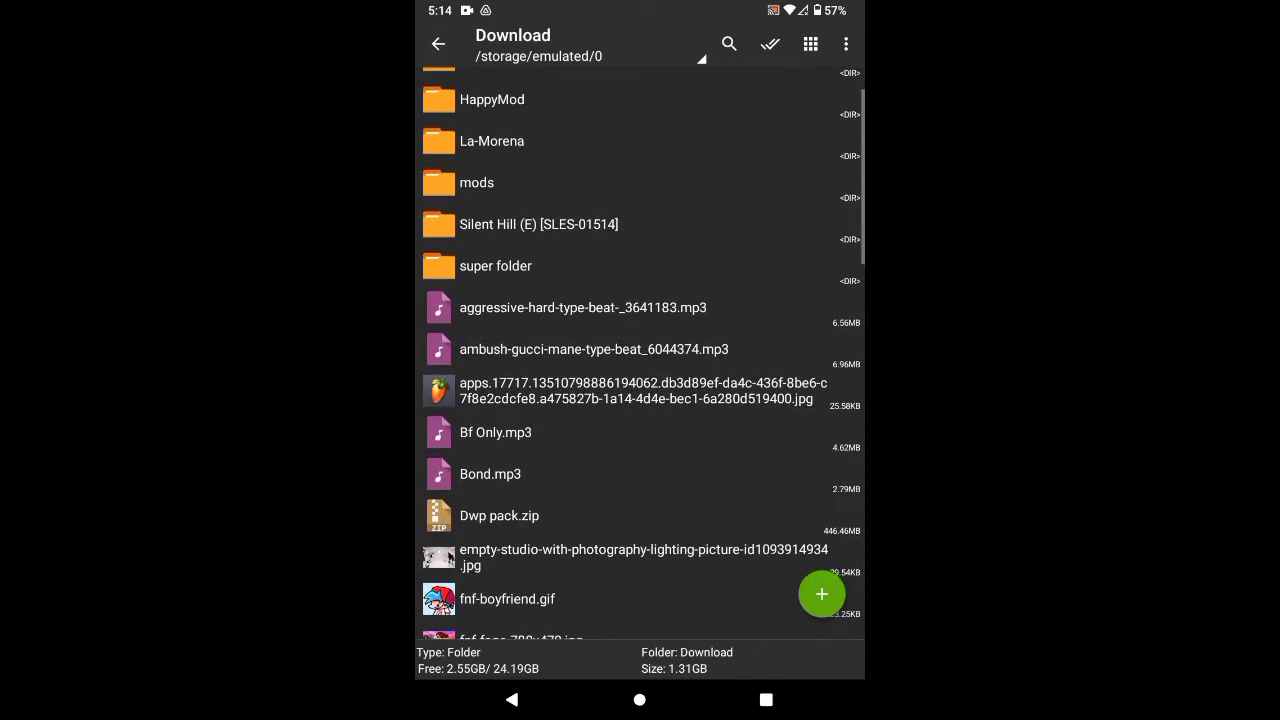
{"action": "scroll", "coordinate": [640, 350], "scroll_direction": "down", "scroll_amount": 2}
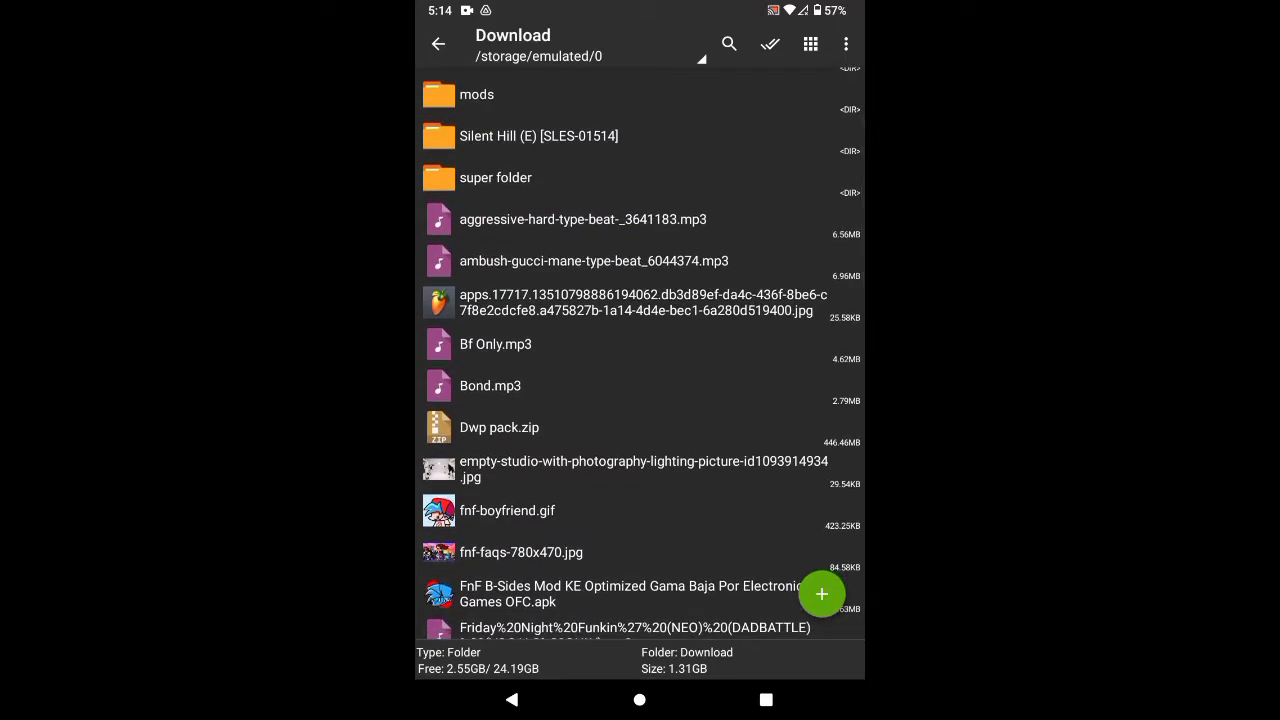
Step: View the contents of Dwp pack.zip from its actions menu
{"action": "left_click", "coordinate": [499, 427]}
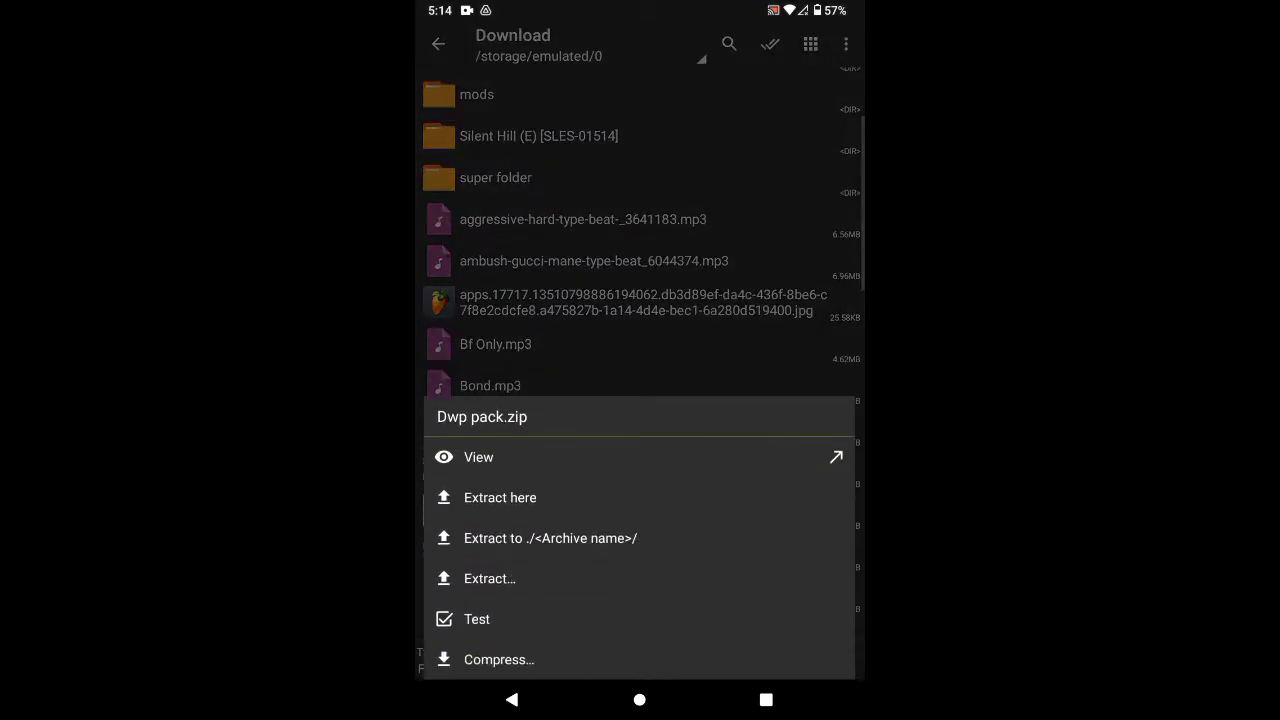
{"action": "left_click", "coordinate": [478, 457]}
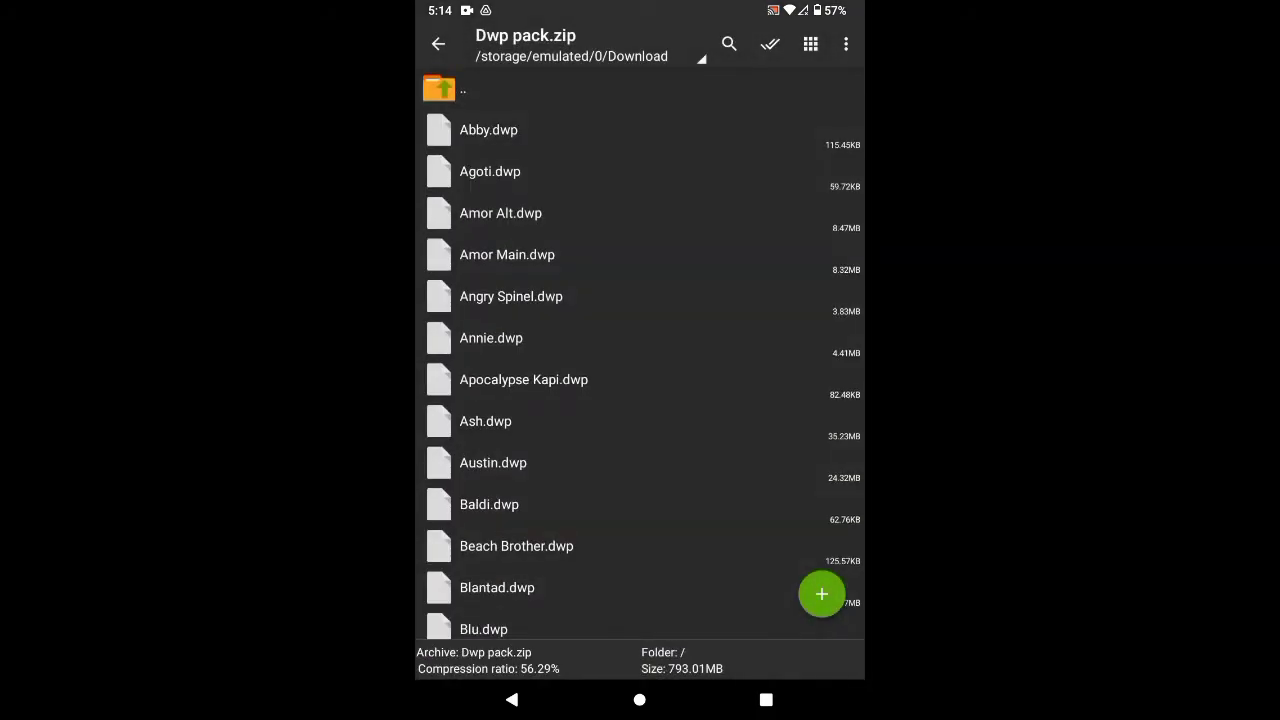
{"action": "scroll", "coordinate": [640, 360], "scroll_direction": "down", "scroll_amount": 10}
{"action": "scroll", "coordinate": [640, 360], "scroll_direction": "down", "scroll_amount": 15}
{"action": "scroll", "coordinate": [640, 360], "scroll_direction": "down", "scroll_amount": 5}
{"action": "scroll", "coordinate": [640, 360], "scroll_direction": "up", "scroll_amount": 15}
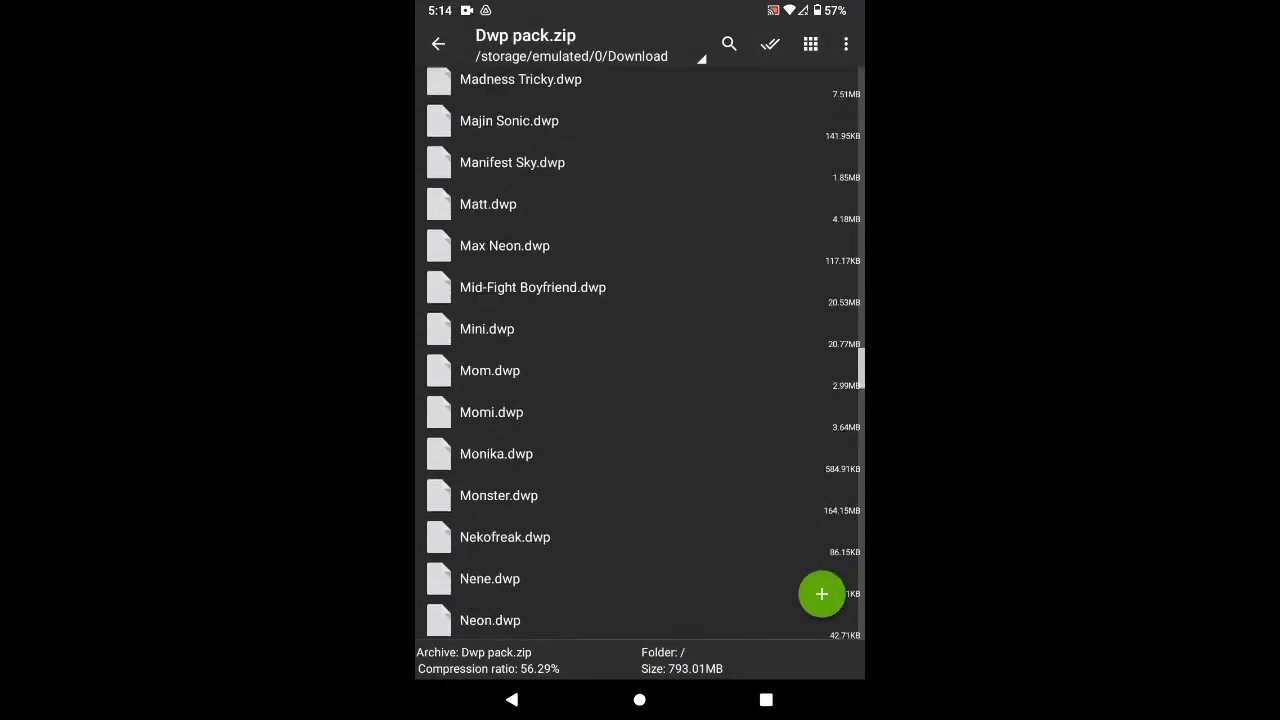
{"action": "scroll", "coordinate": [640, 360], "scroll_direction": "up", "scroll_amount": 15}
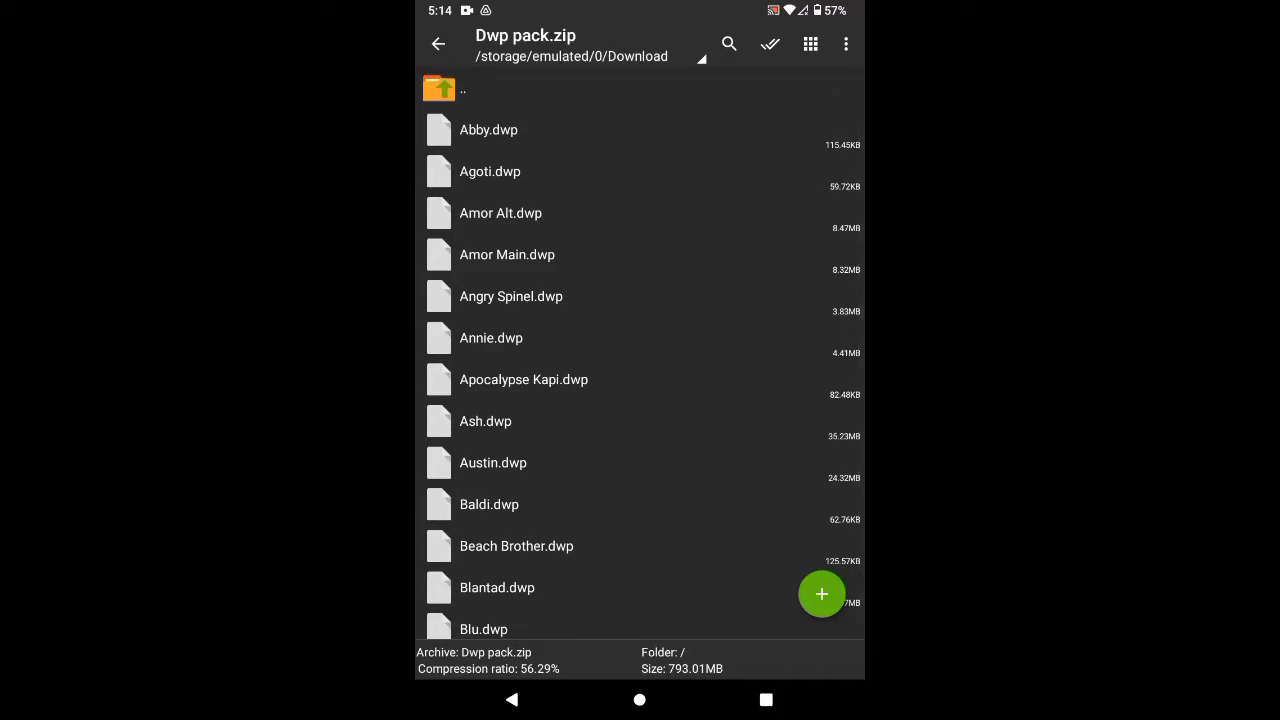
Step: Scroll through the archive's voice files and mark one to start a selection
{"action": "scroll", "coordinate": [640, 360], "scroll_direction": "down", "scroll_amount": 1}
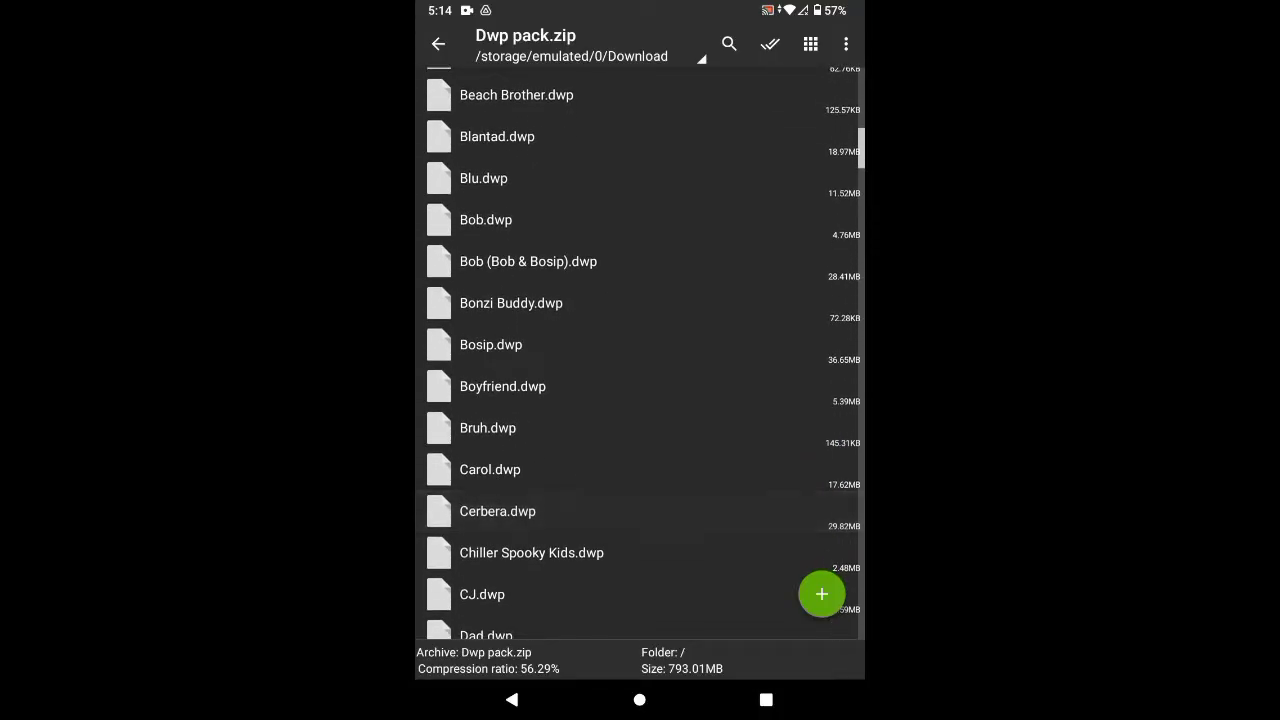
{"action": "scroll", "coordinate": [640, 350], "scroll_direction": "up", "scroll_amount": 1}
{"action": "scroll", "coordinate": [640, 360], "scroll_direction": "down", "scroll_amount": 1}
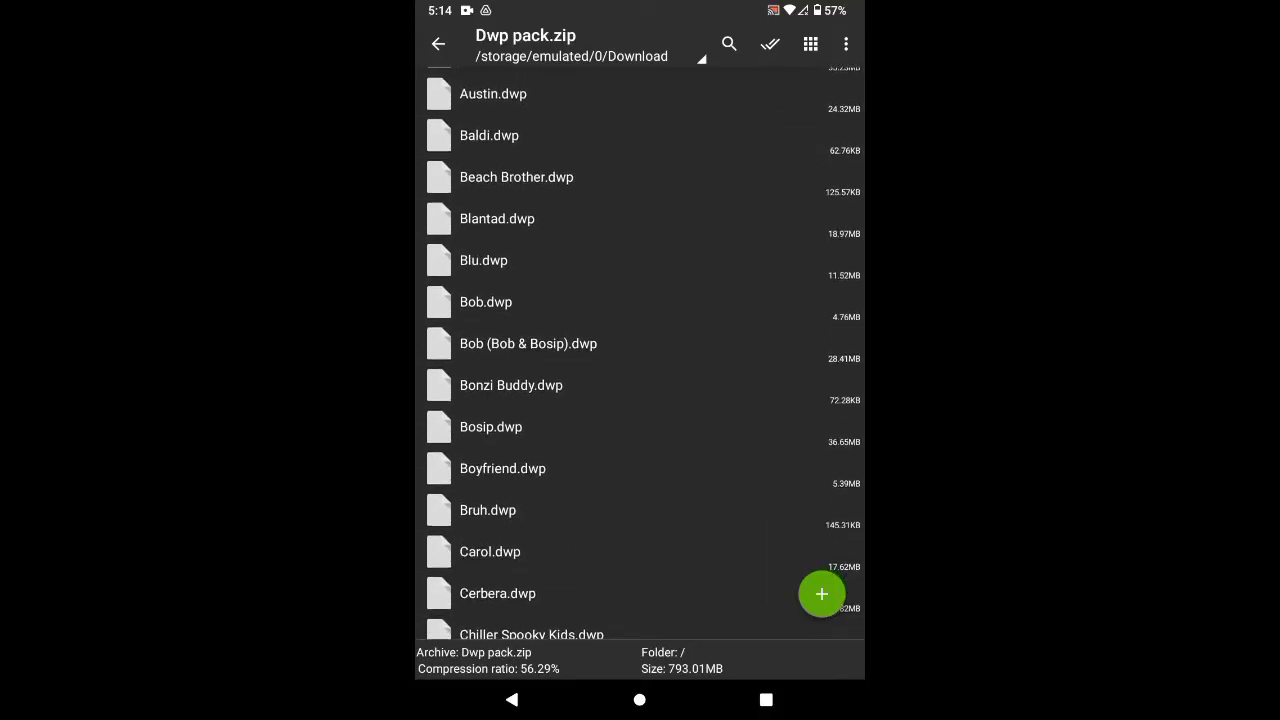
{"action": "scroll", "coordinate": [640, 360], "scroll_direction": "down", "scroll_amount": 2}
{"action": "scroll", "coordinate": [640, 360], "scroll_direction": "down", "scroll_amount": 3}
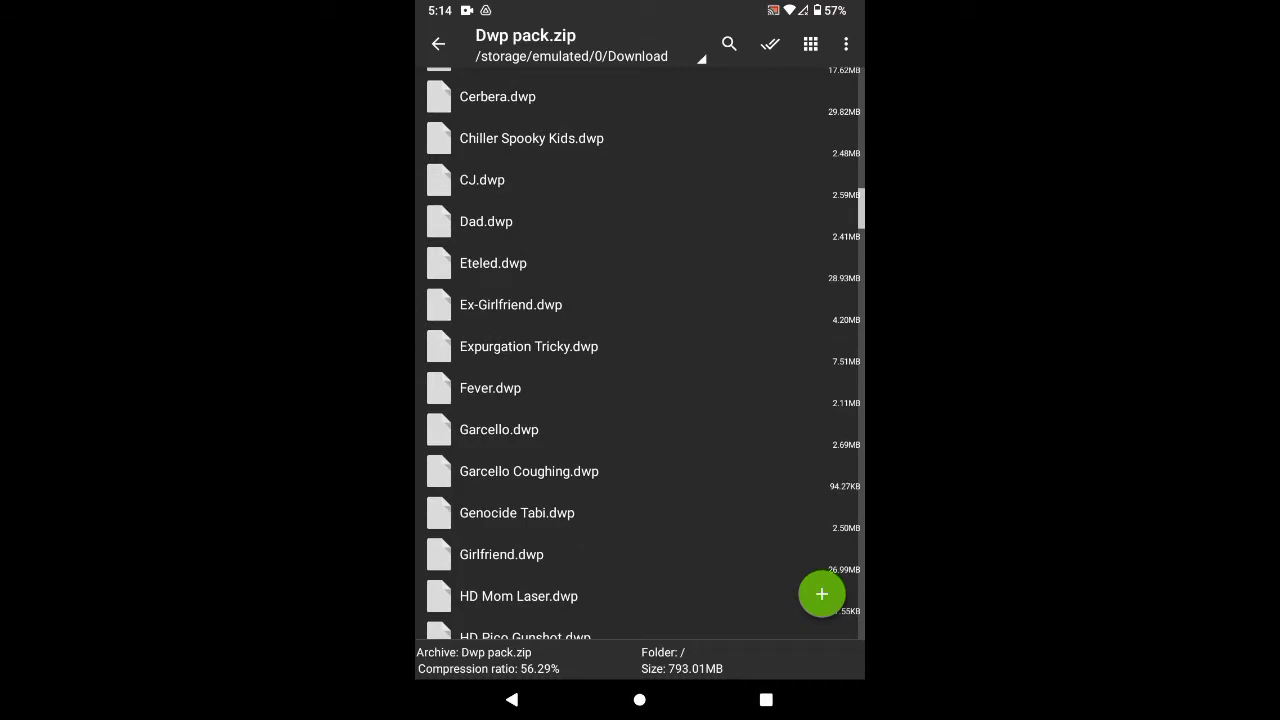
{"action": "scroll", "coordinate": [640, 350], "scroll_direction": "down", "scroll_amount": 10}
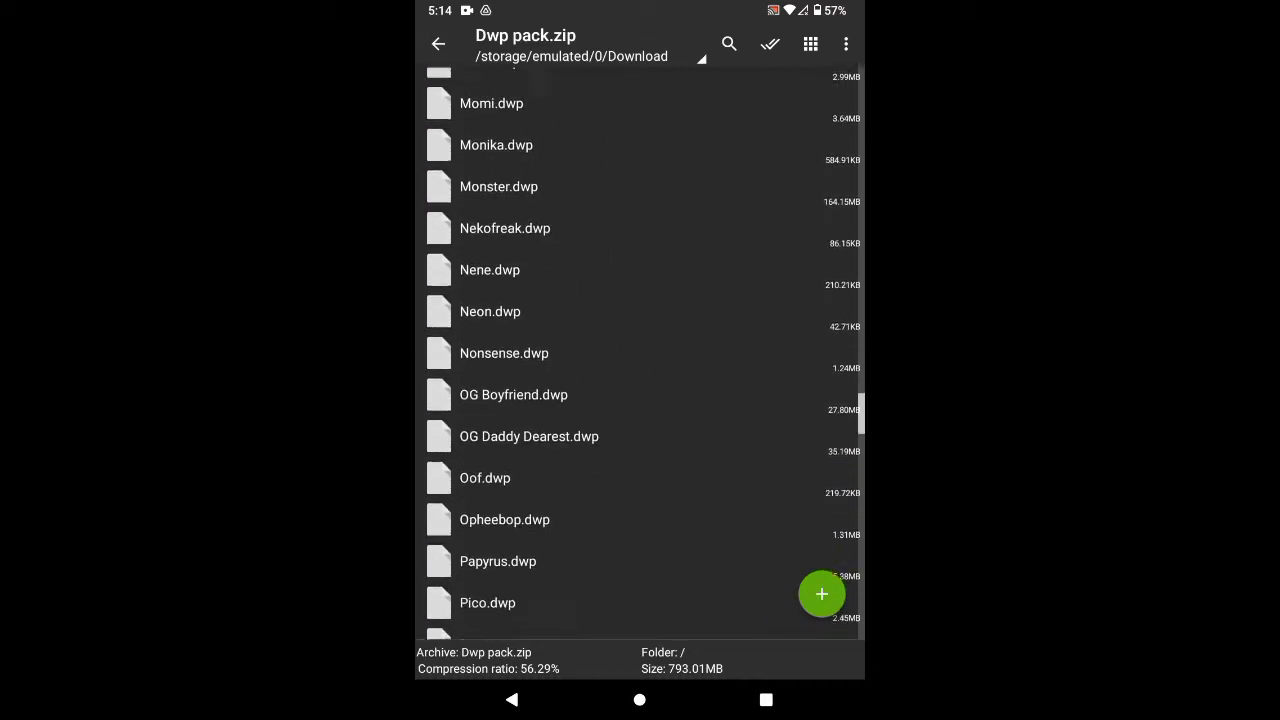
{"action": "scroll", "coordinate": [640, 350], "scroll_direction": "up", "scroll_amount": 10}
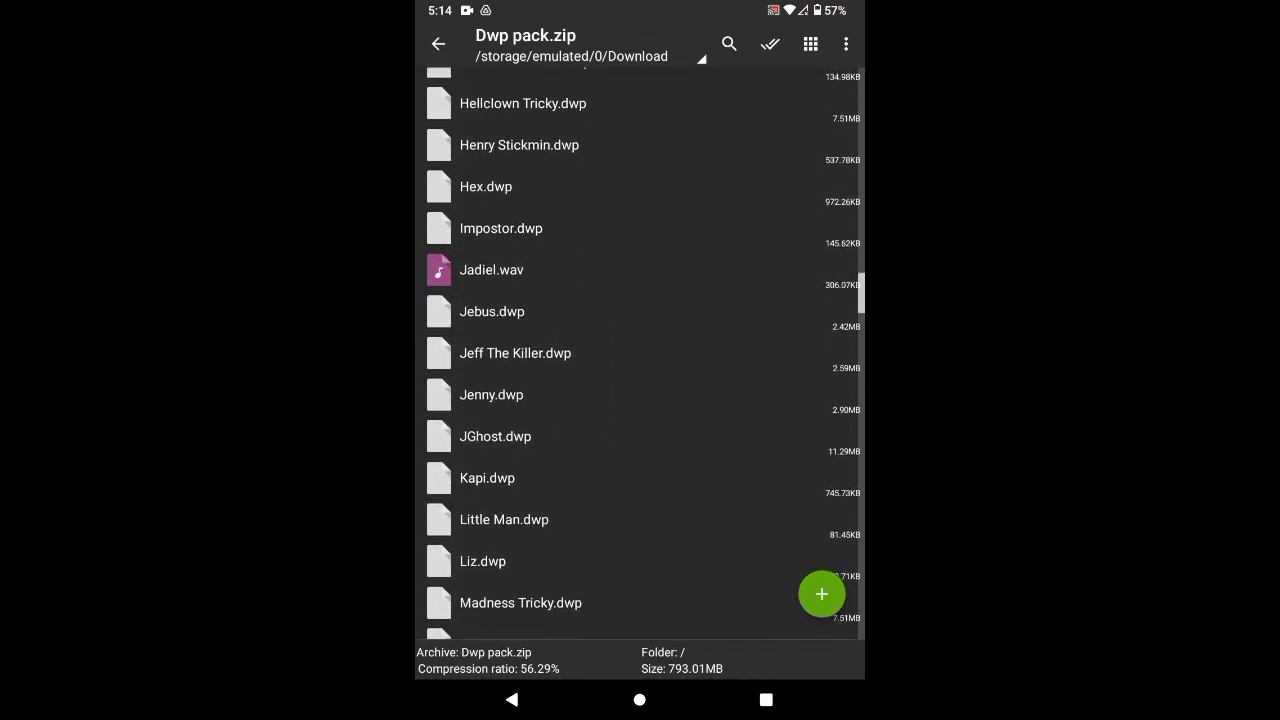
{"action": "left_click", "coordinate": [491, 270]}
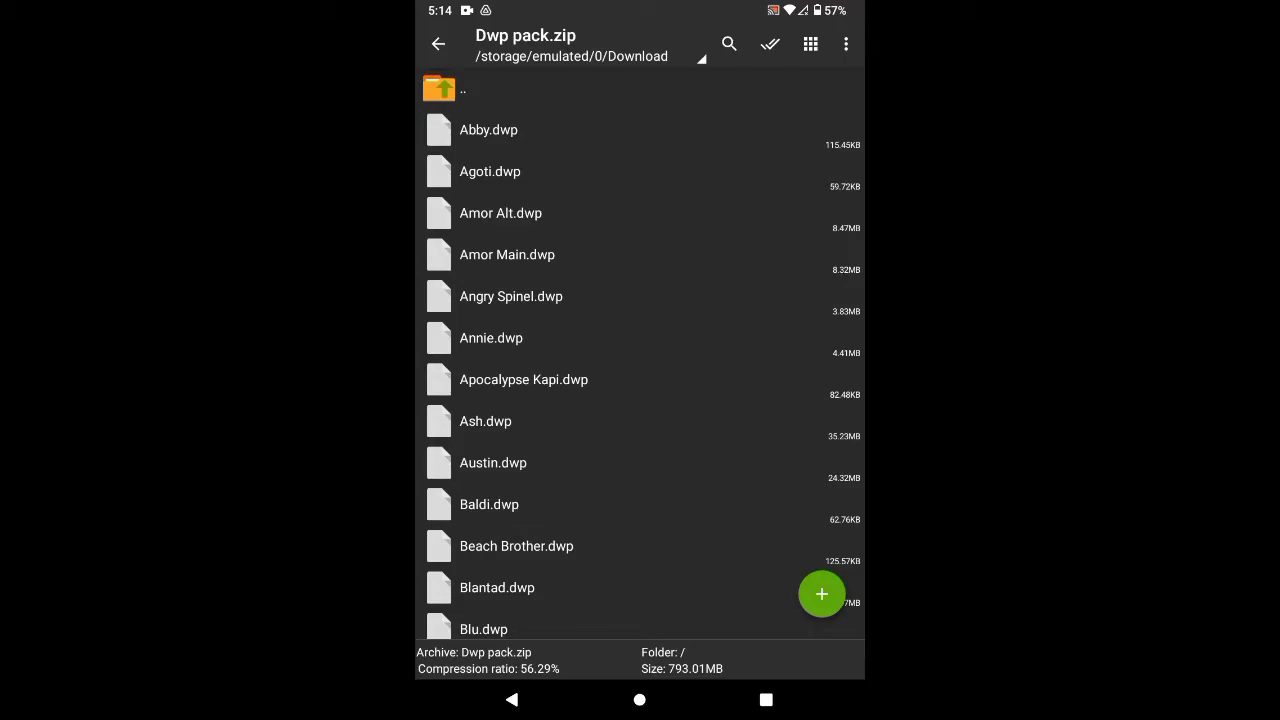
Step: Select all files in Dwp pack.zip and choose Extract
{"action": "left_click", "coordinate": [439, 130]}
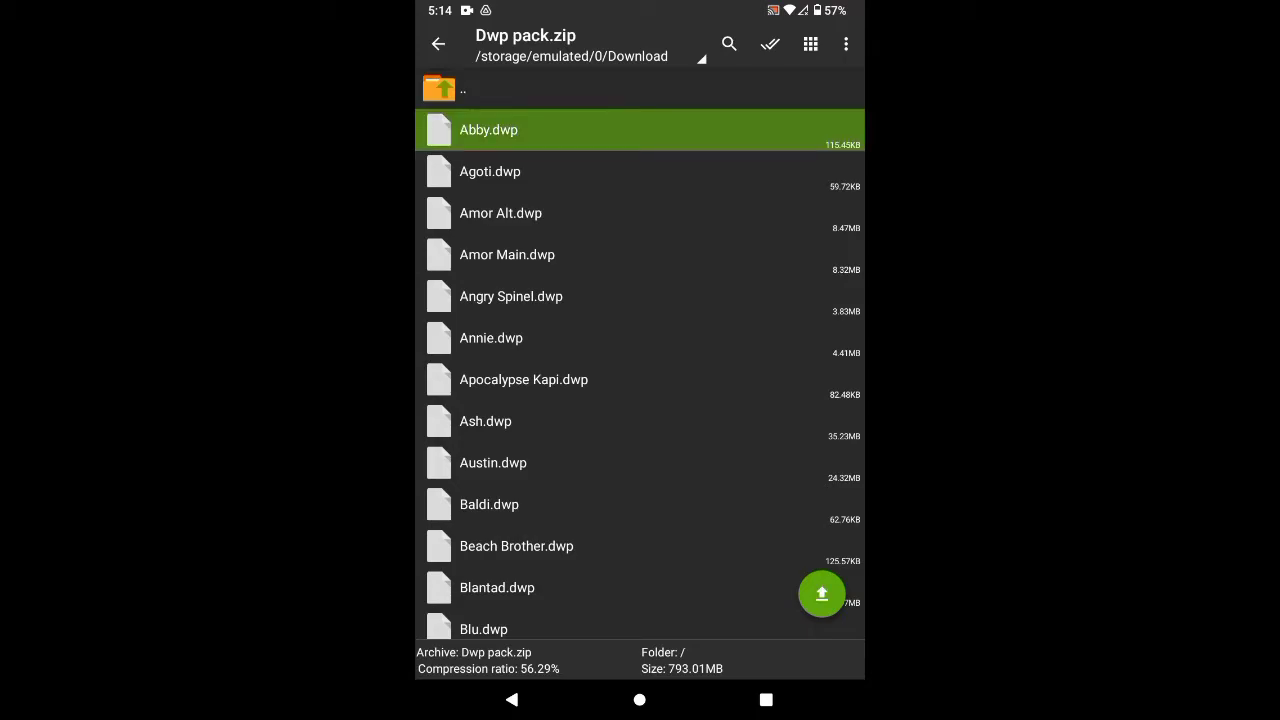
{"action": "left_click", "coordinate": [769, 44]}
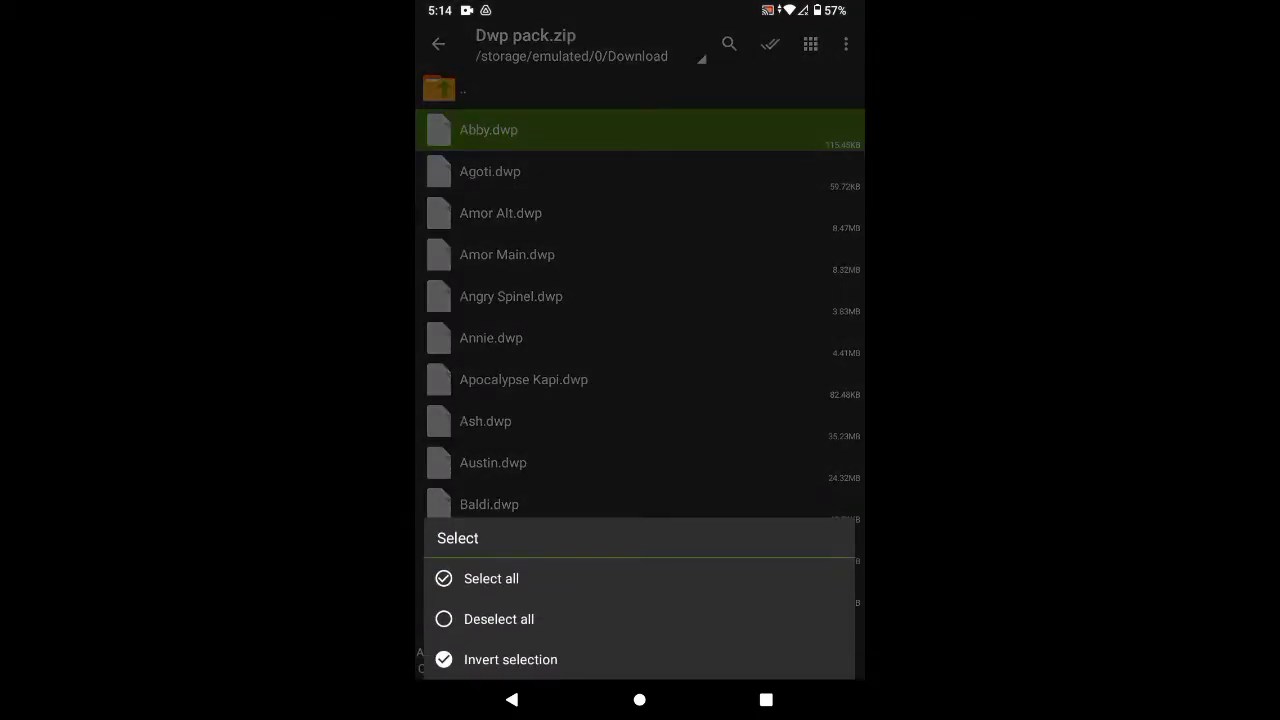
{"action": "left_click", "coordinate": [491, 578]}
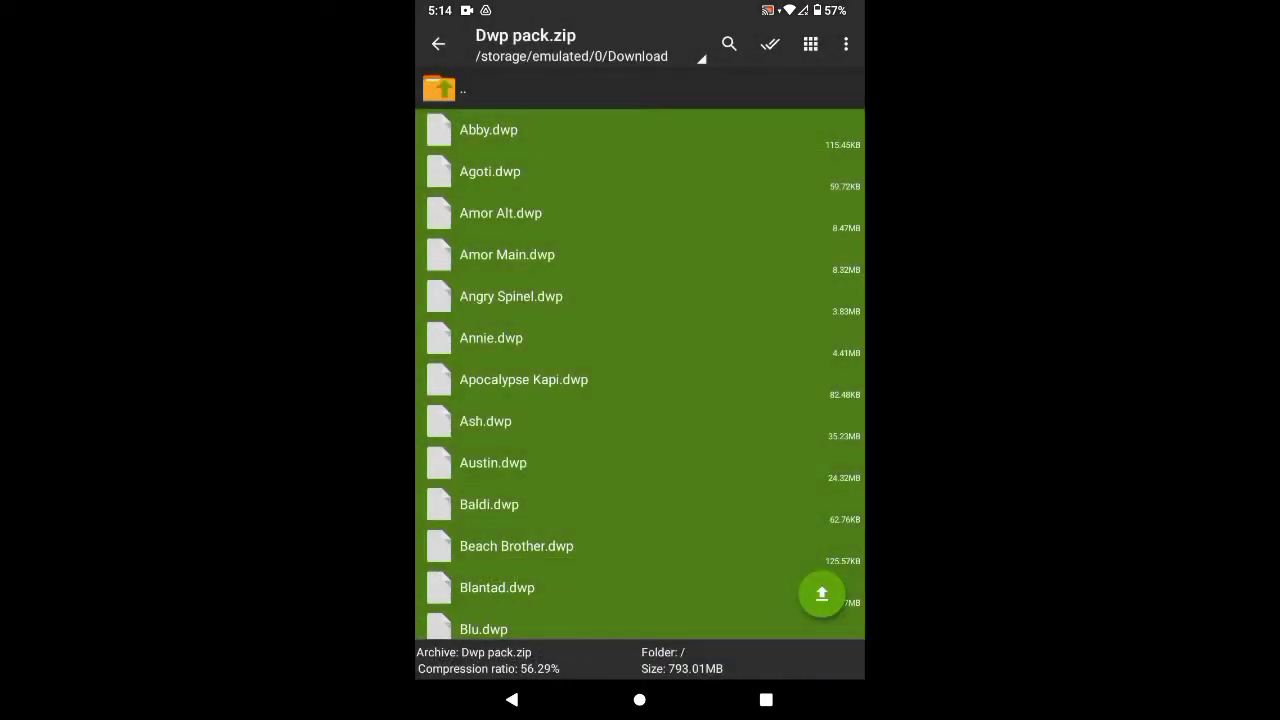
{"action": "left_click", "coordinate": [810, 44]}
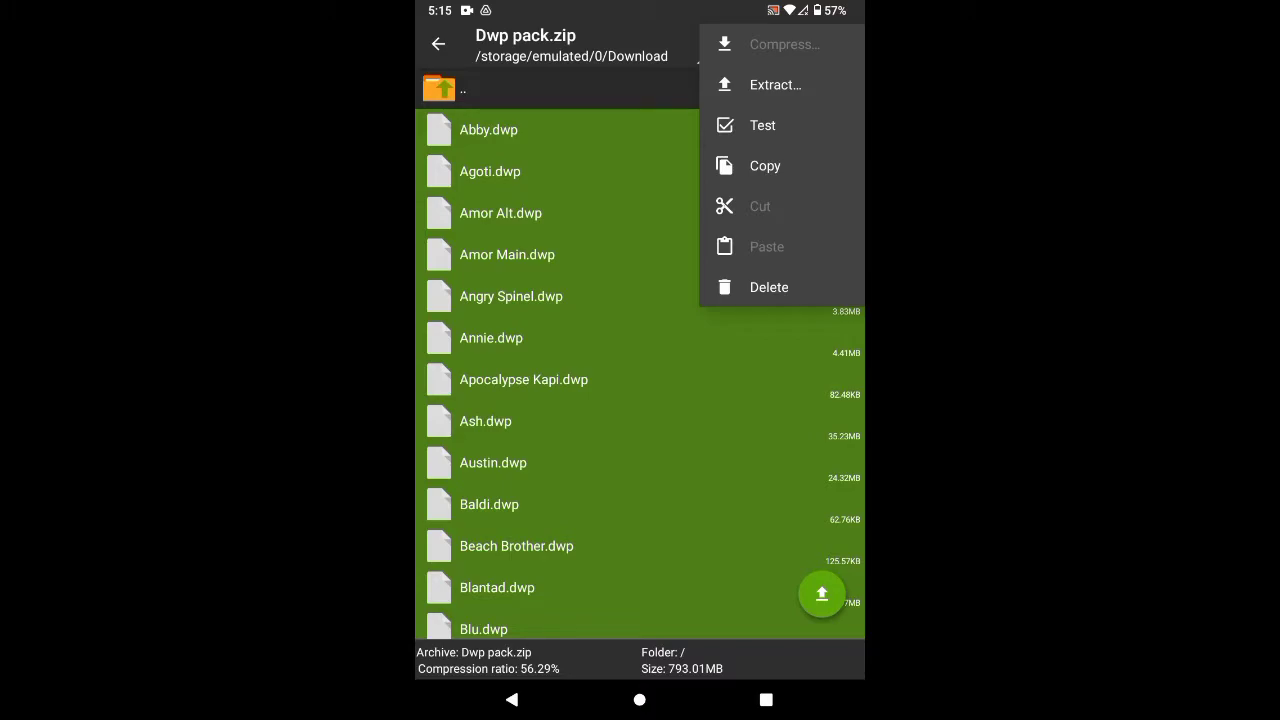
{"action": "left_click", "coordinate": [765, 166]}
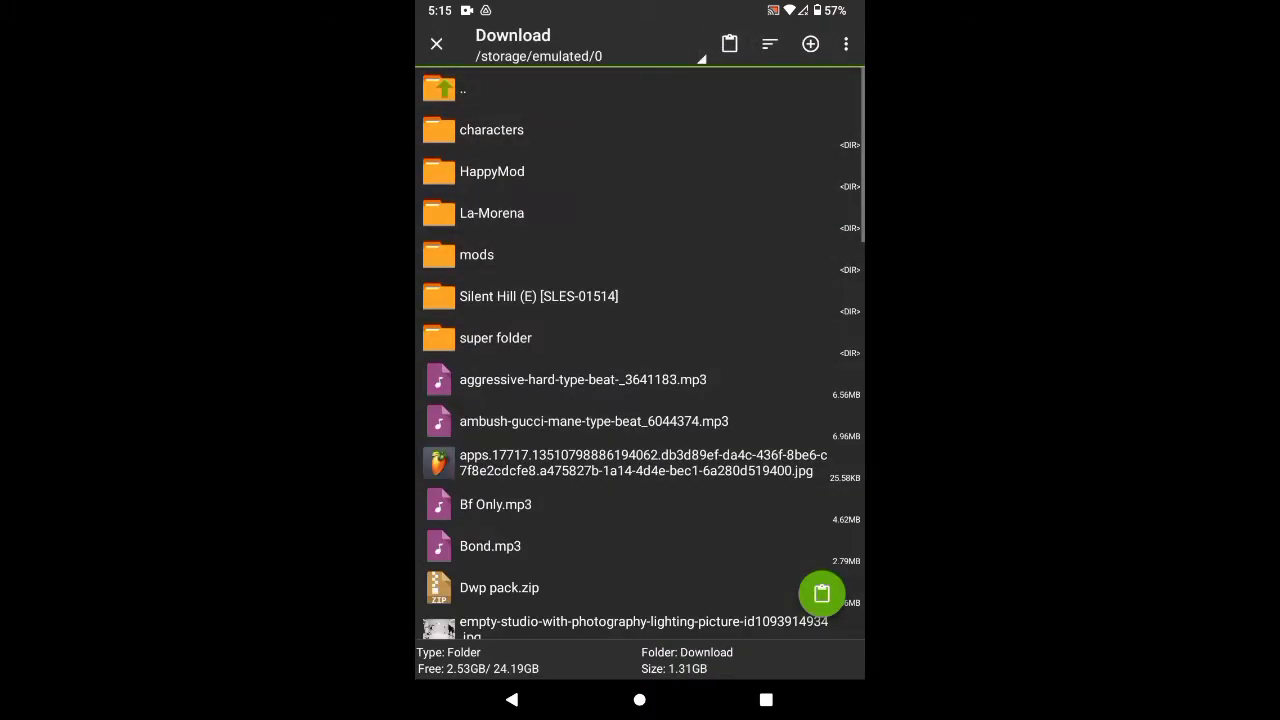
Step: Browse up to internal storage and open FLM User Files as the destination
{"action": "left_click", "coordinate": [440, 88]}
{"action": "scroll", "coordinate": [640, 350], "scroll_direction": "down", "scroll_amount": 2}
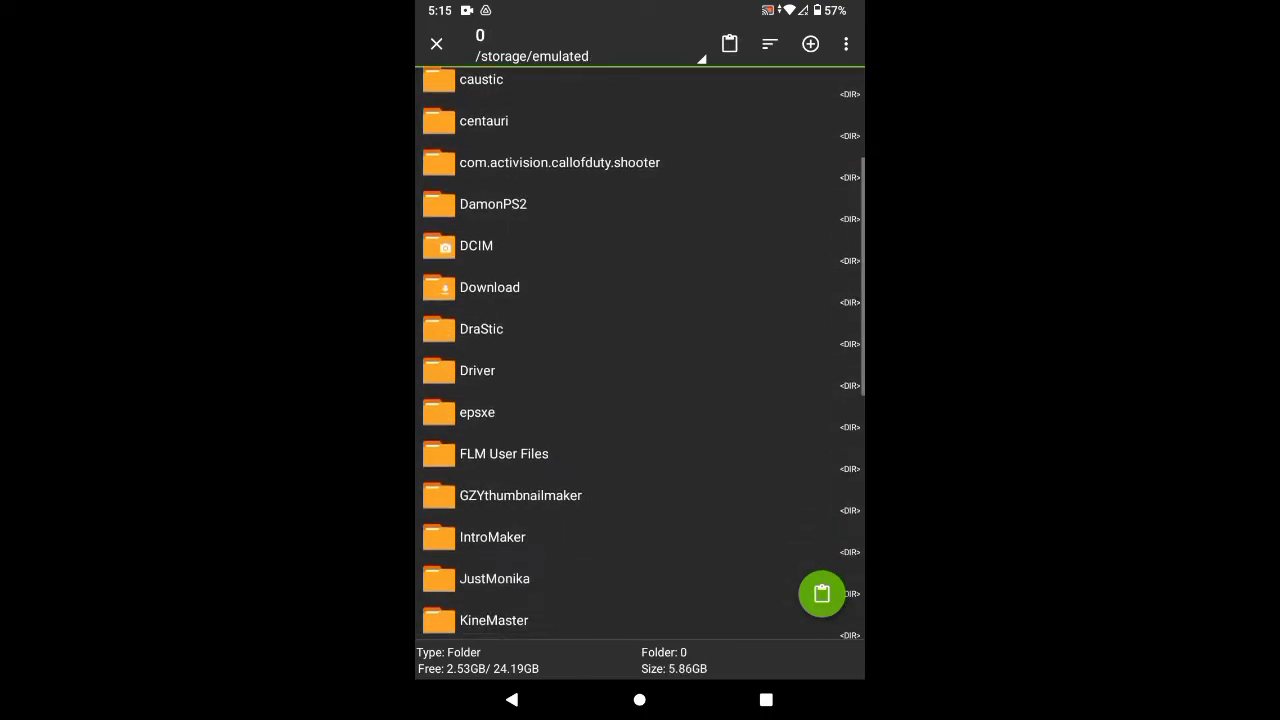
{"action": "left_click", "coordinate": [508, 451]}
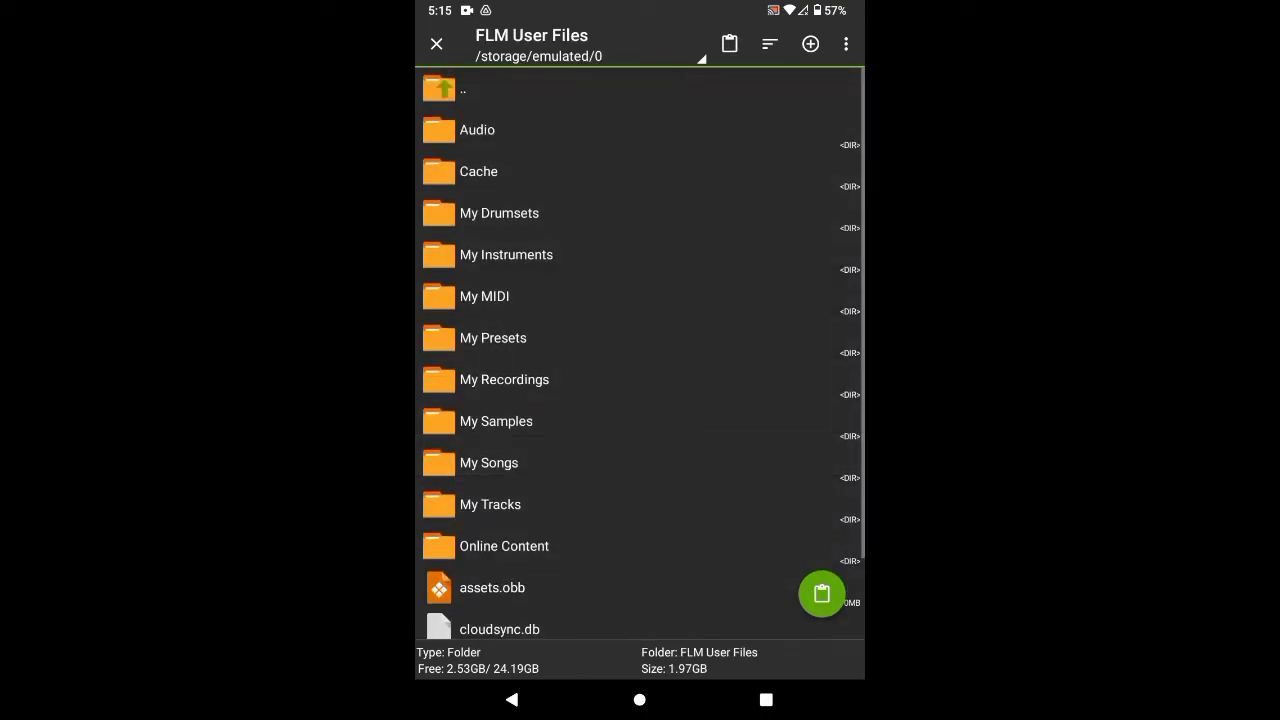
Step: Extract the files into My Tracks, keeping the screen on during extraction
{"action": "scroll", "coordinate": [640, 350], "scroll_direction": "down", "scroll_amount": 2}
{"action": "scroll", "coordinate": [640, 350], "scroll_direction": "up", "scroll_amount": 2}
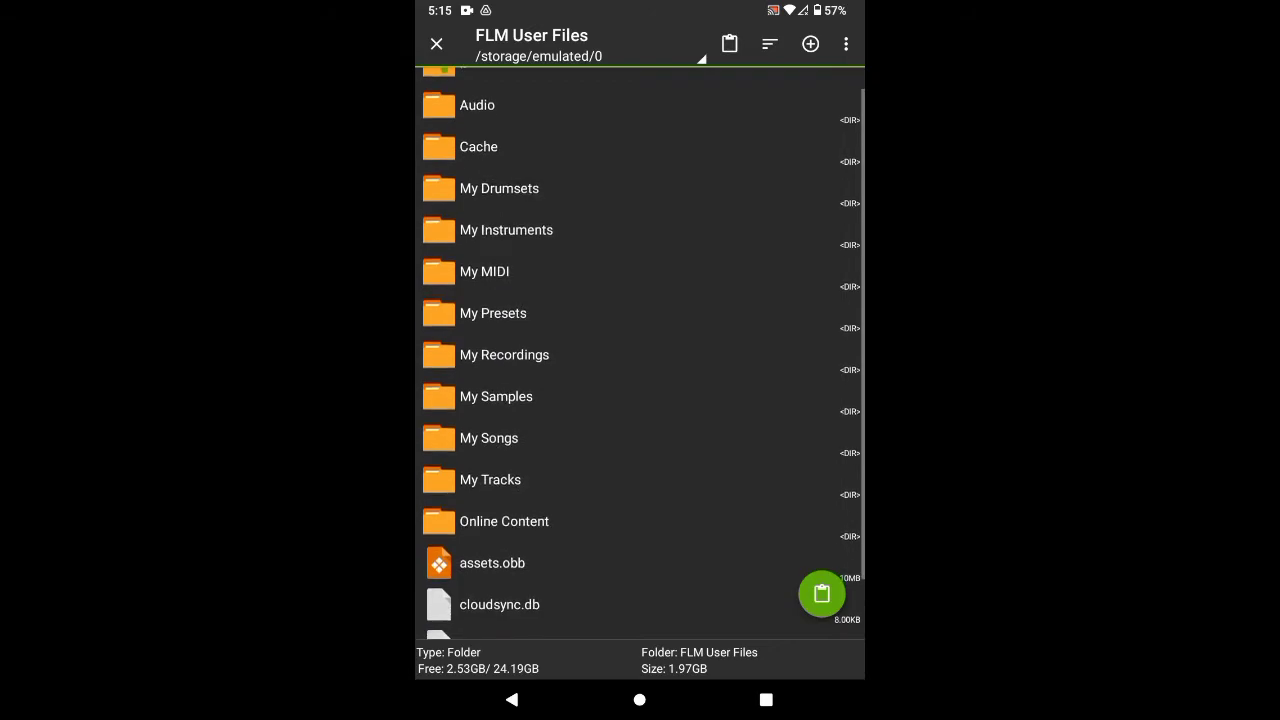
{"action": "scroll", "coordinate": [640, 350], "scroll_direction": "down", "scroll_amount": 1}
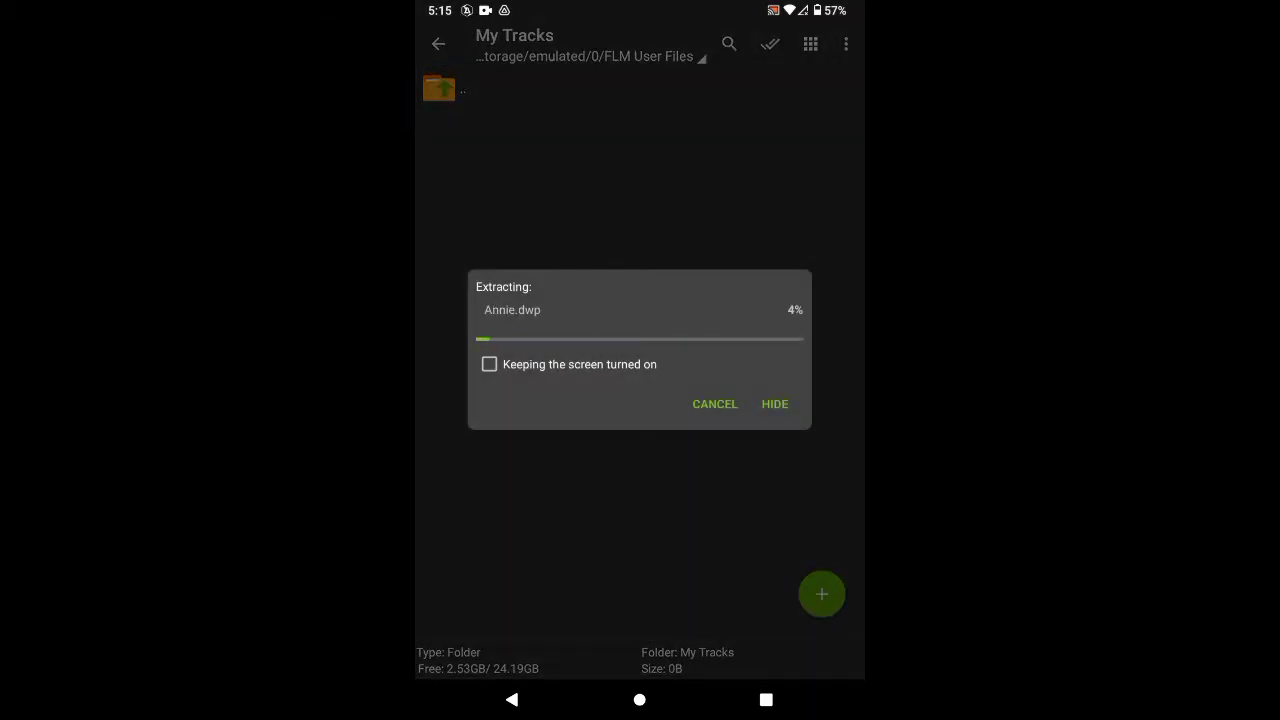
{"action": "left_click", "coordinate": [489, 364]}
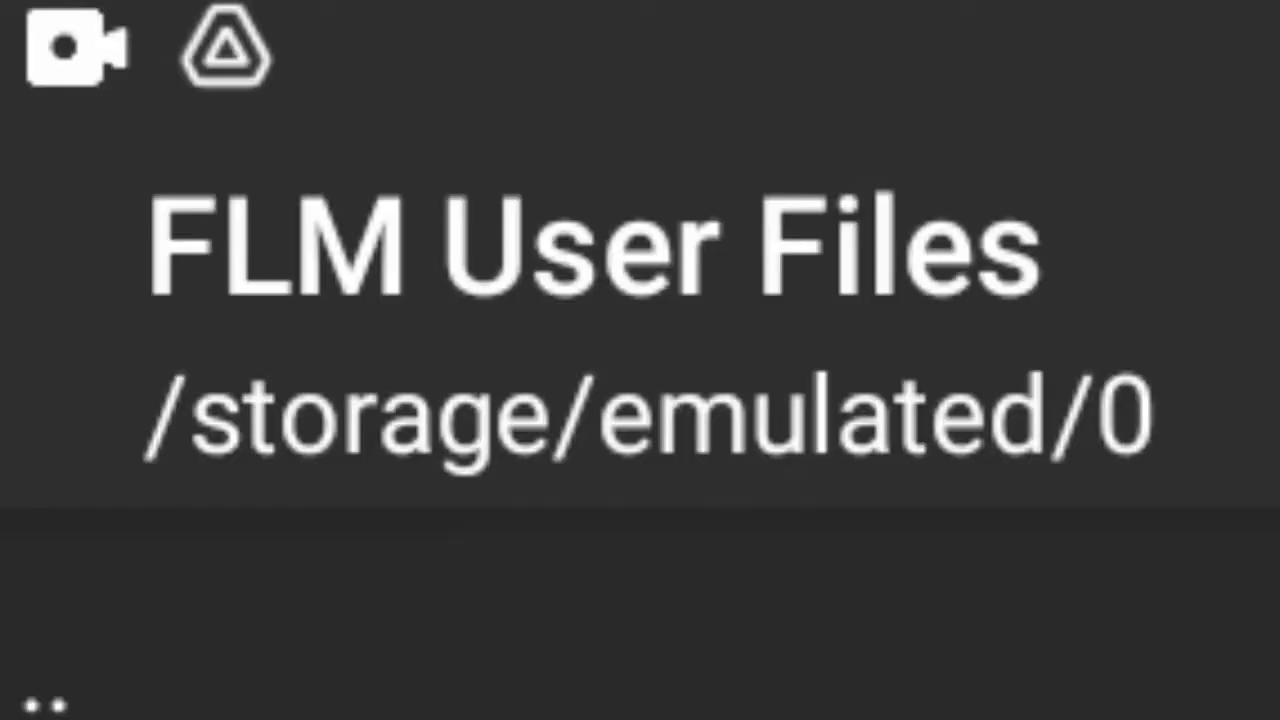
Step: Leave ZArchiver for the home screen and open the app drawer
{"action": "left_click", "coordinate": [45, 700]}
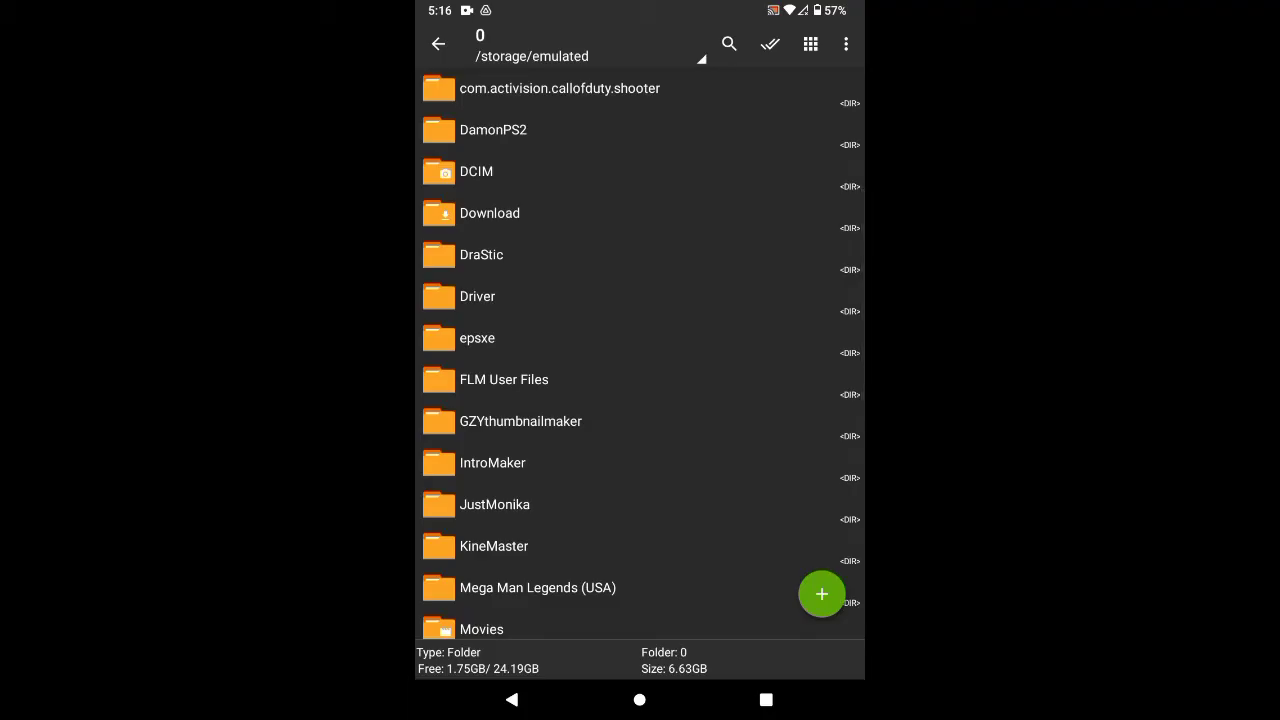
{"action": "left_click", "coordinate": [490, 374]}
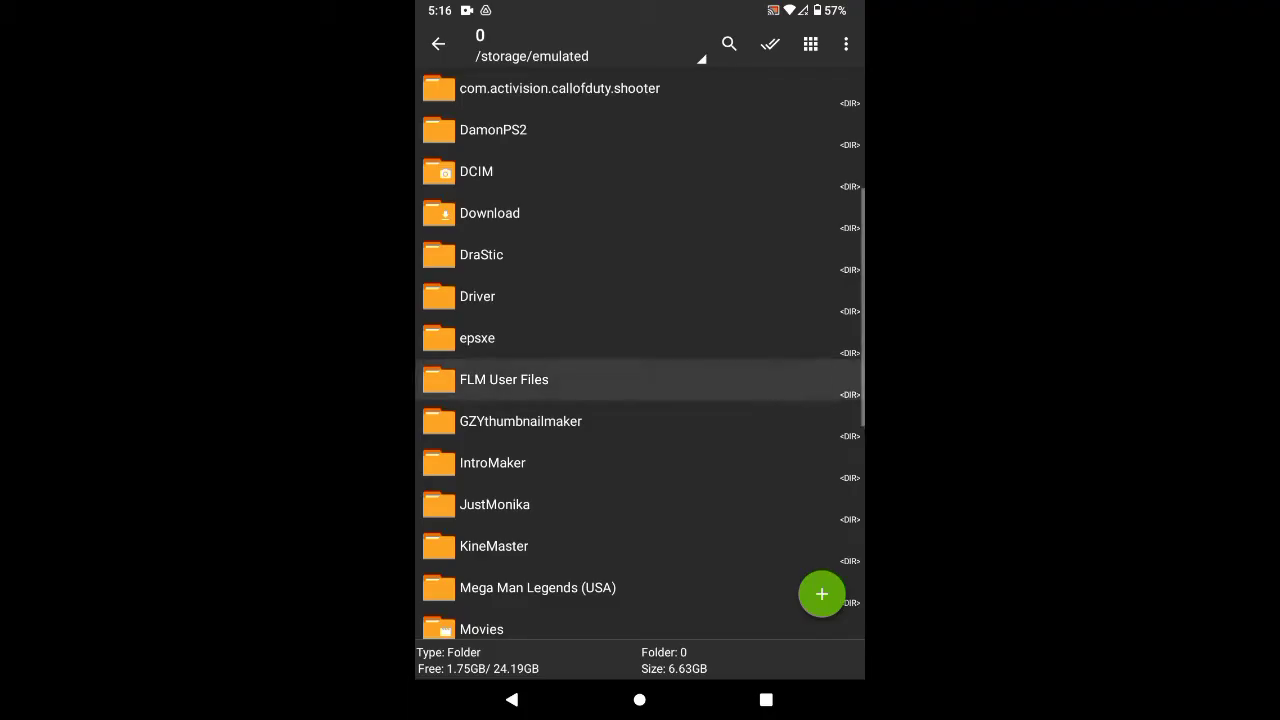
{"action": "key", "text": "Escape"}
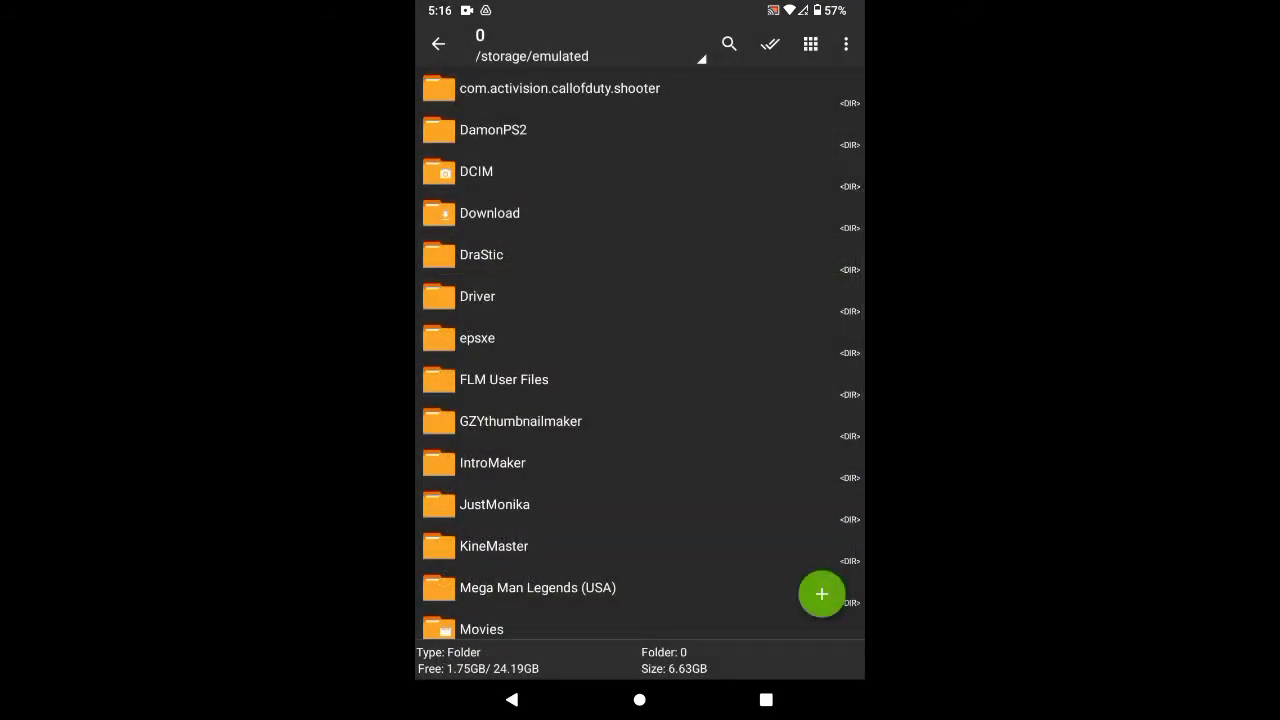
{"action": "left_click", "coordinate": [640, 700]}
{"action": "left_click_drag", "start_coordinate": [640, 550], "coordinate": [640, 200]}
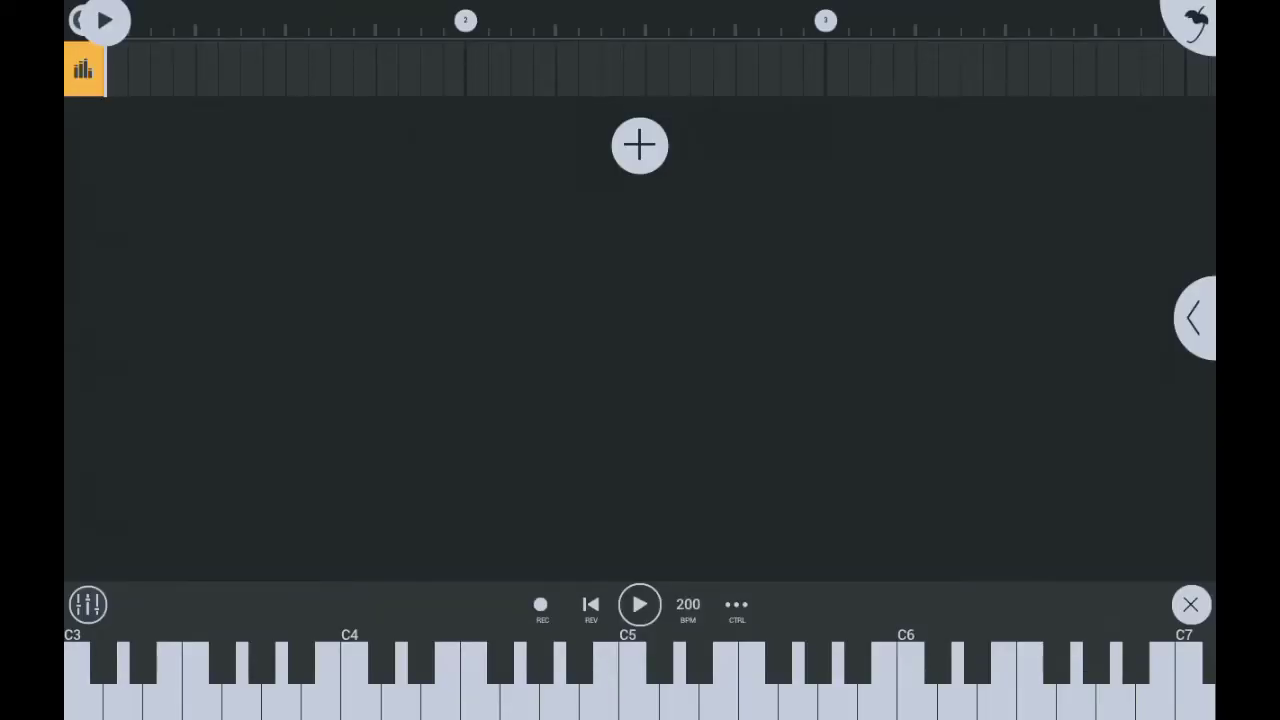
Step: Add a DirectWave channel and load Boyfriend.dwp from My Files > My Tracks
{"action": "left_click", "coordinate": [640, 145]}
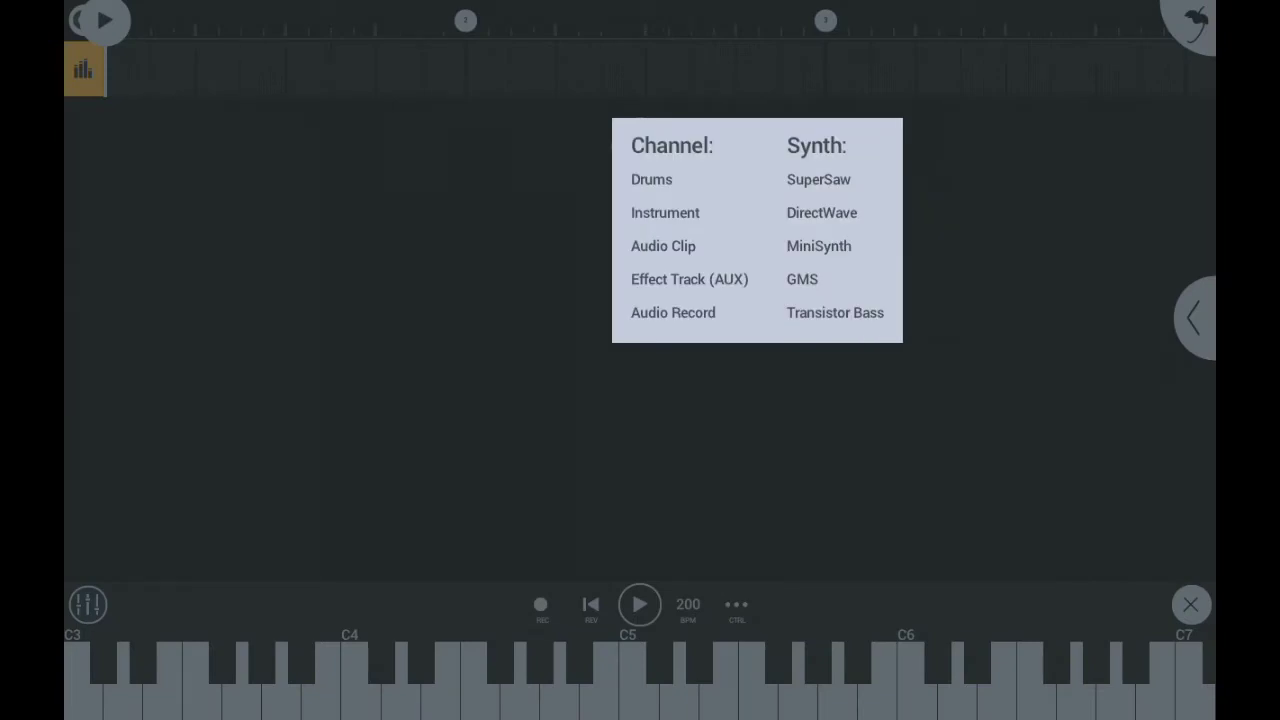
{"action": "left_click", "coordinate": [665, 212]}
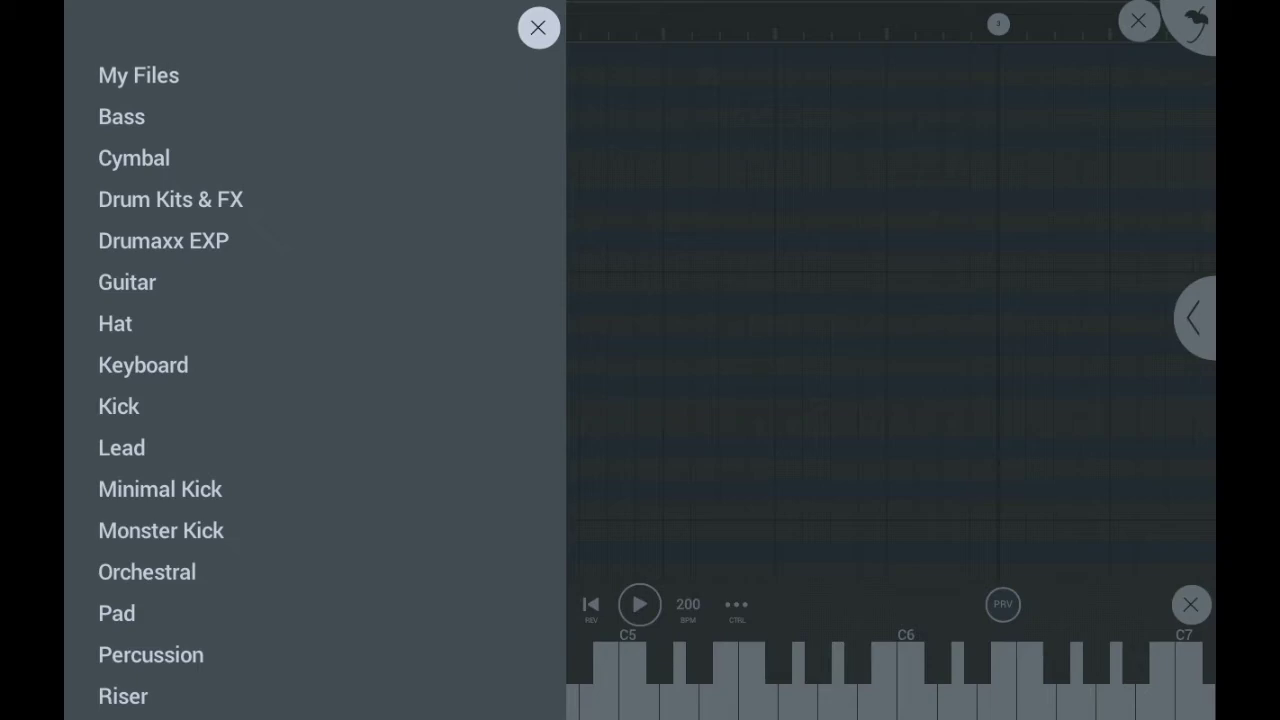
{"action": "left_click", "coordinate": [138, 75]}
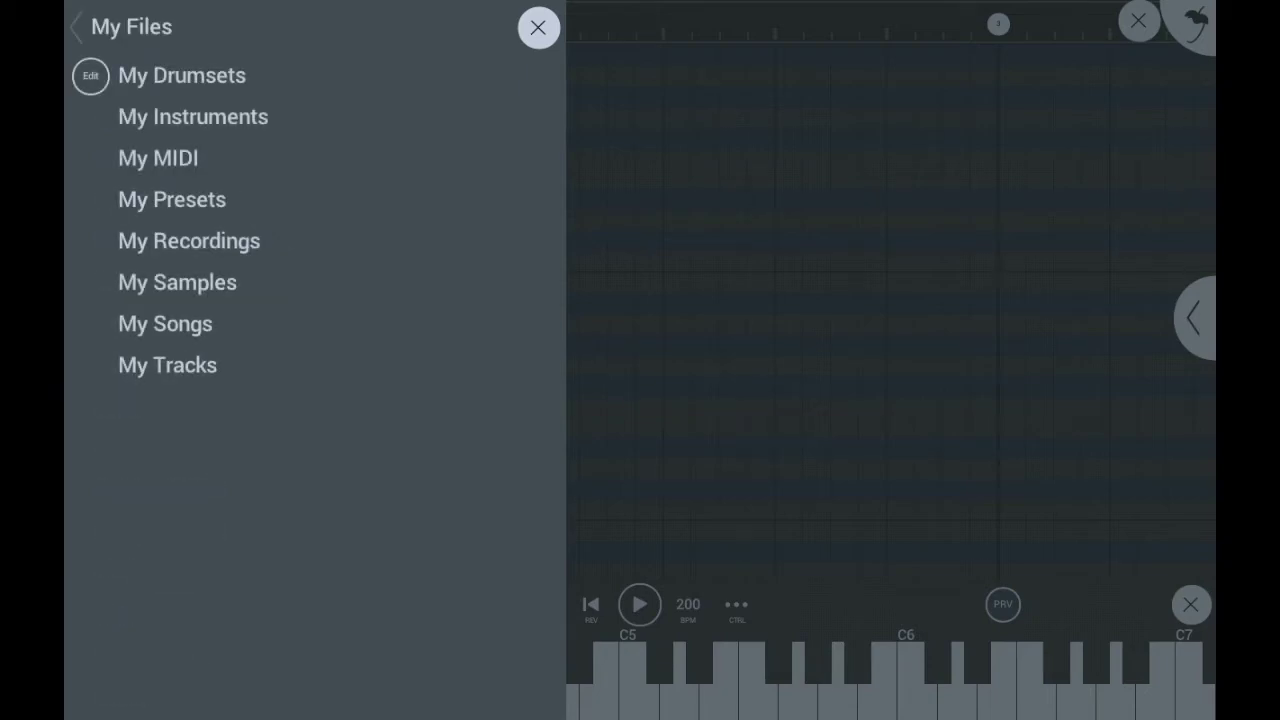
{"action": "left_click", "coordinate": [167, 365]}
{"action": "scroll", "coordinate": [315, 380], "scroll_direction": "down", "scroll_amount": 3}
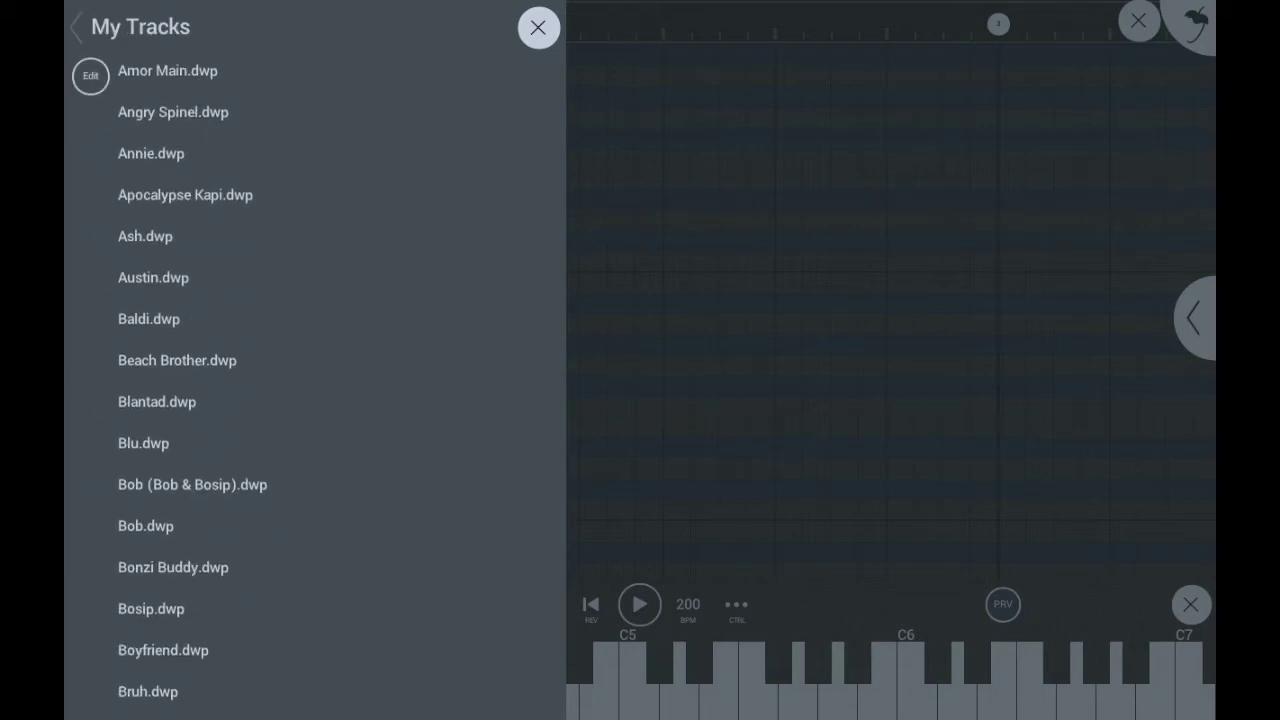
{"action": "scroll", "coordinate": [315, 380], "scroll_direction": "up", "scroll_amount": 2}
{"action": "scroll", "coordinate": [315, 380], "scroll_direction": "down", "scroll_amount": 2}
{"action": "scroll", "coordinate": [315, 380], "scroll_direction": "down", "scroll_amount": 3}
{"action": "scroll", "coordinate": [195, 384], "scroll_direction": "down", "scroll_amount": 1}
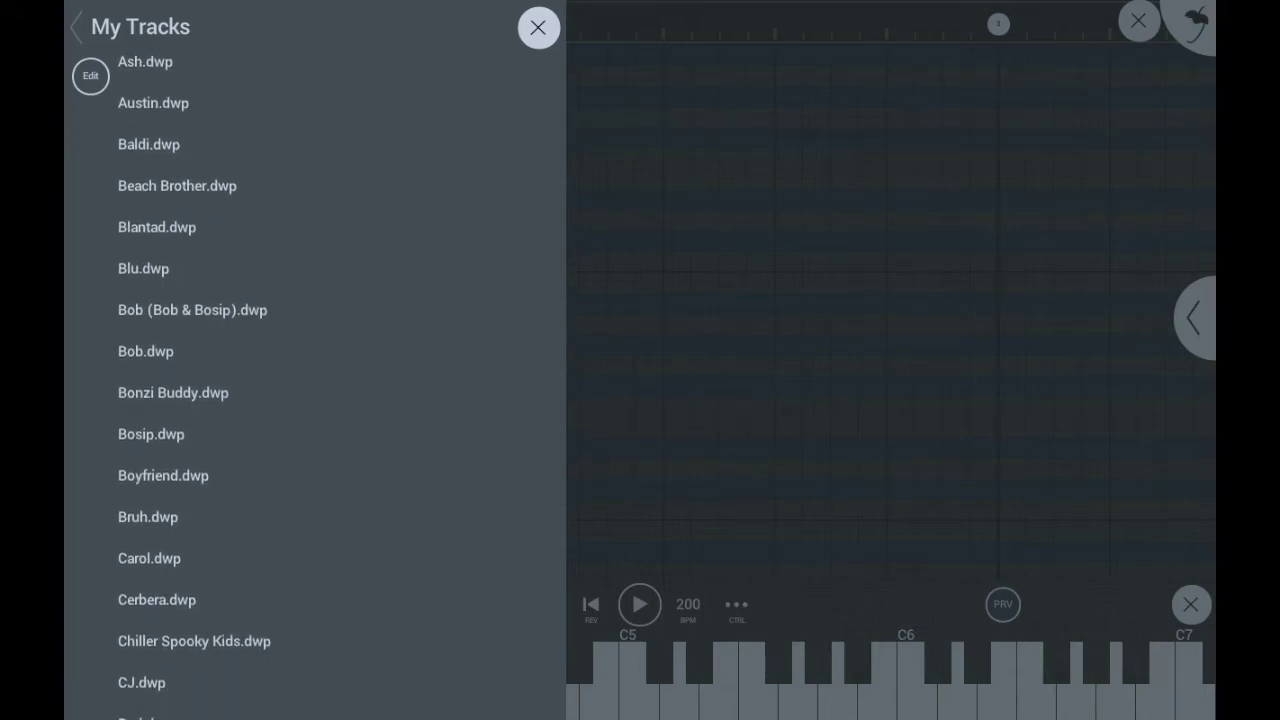
{"action": "left_click", "coordinate": [163, 475]}
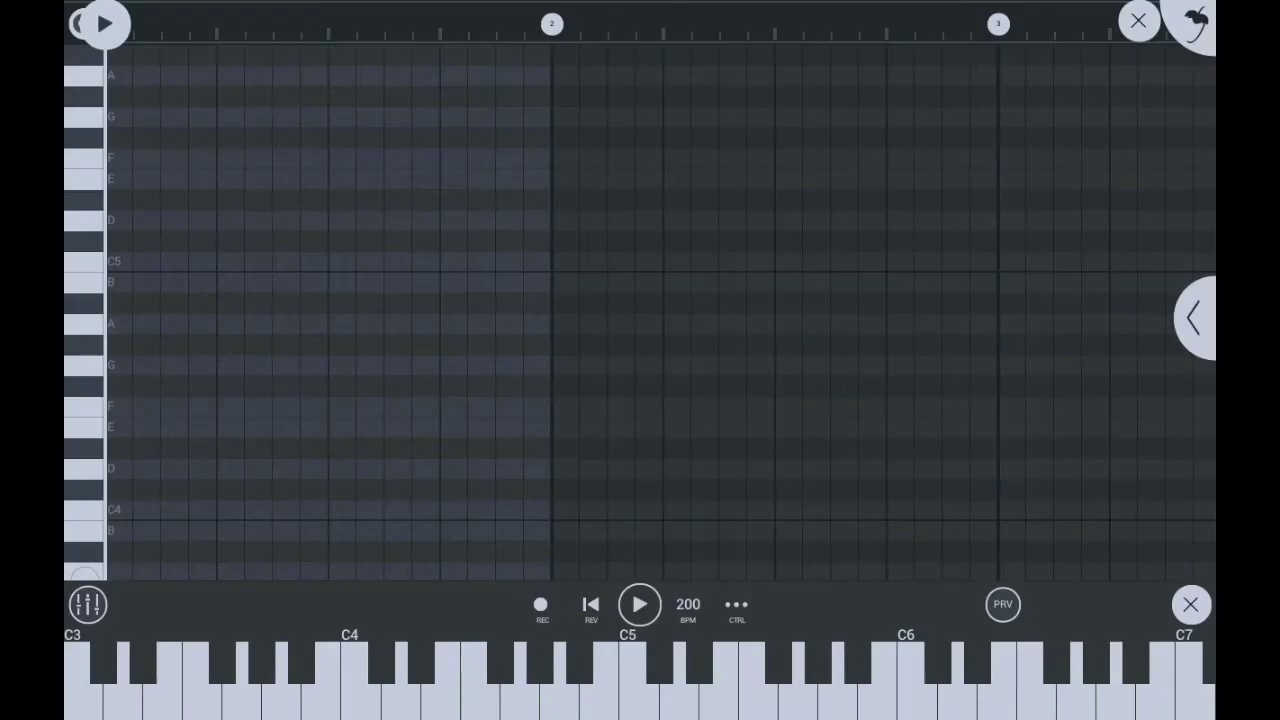
Step: Preview the Boyfriend voice, then delete its clip from the playlist
{"action": "left_click", "coordinate": [520, 700]}
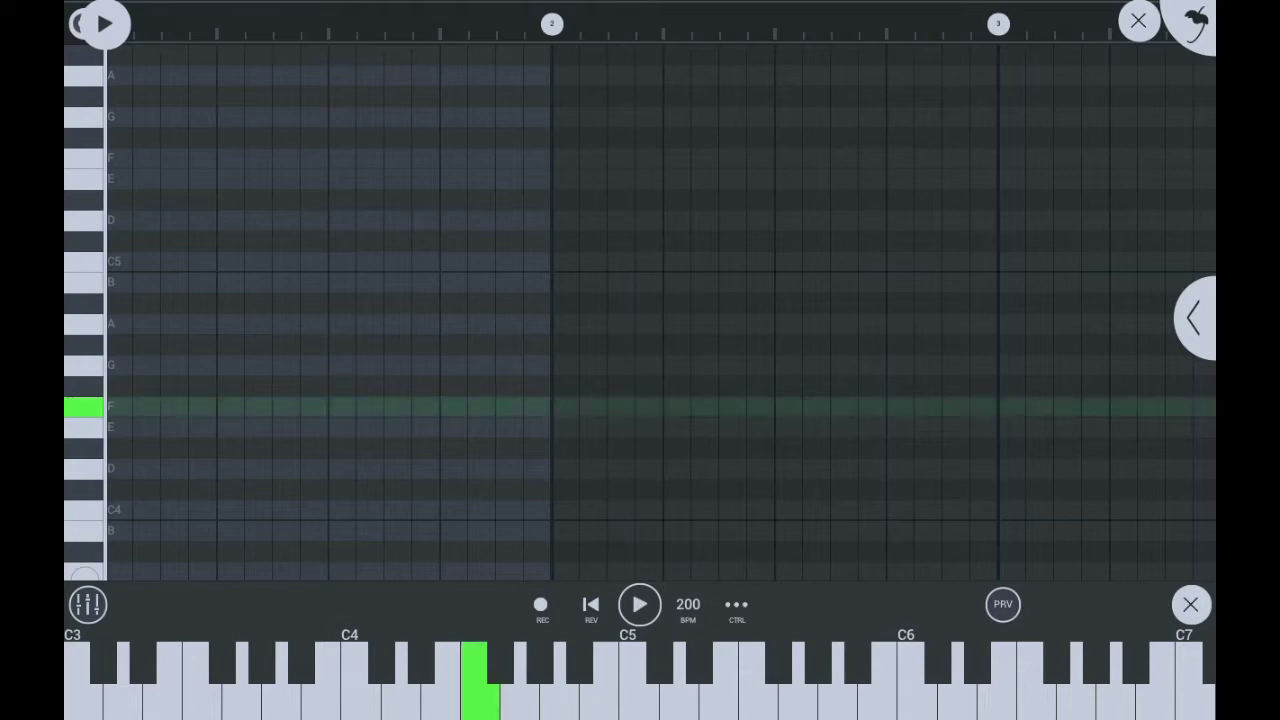
{"action": "left_click", "coordinate": [520, 700]}
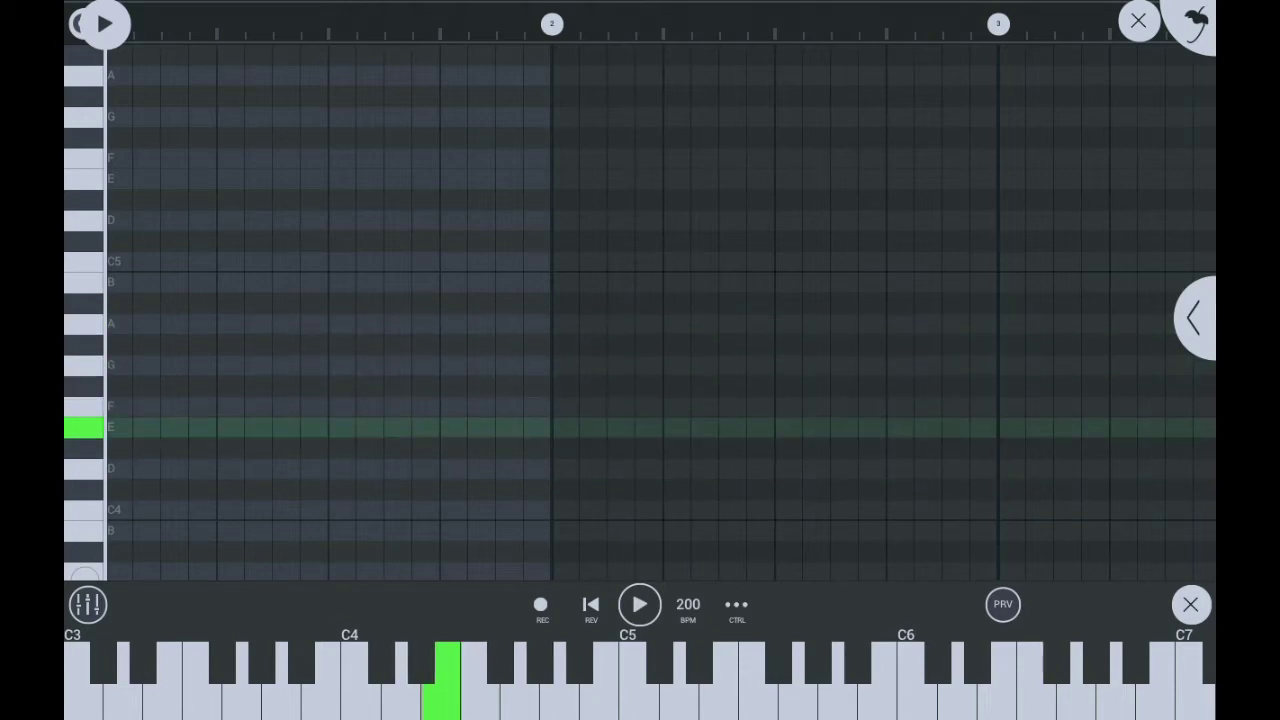
{"action": "key", "text": "Escape"}
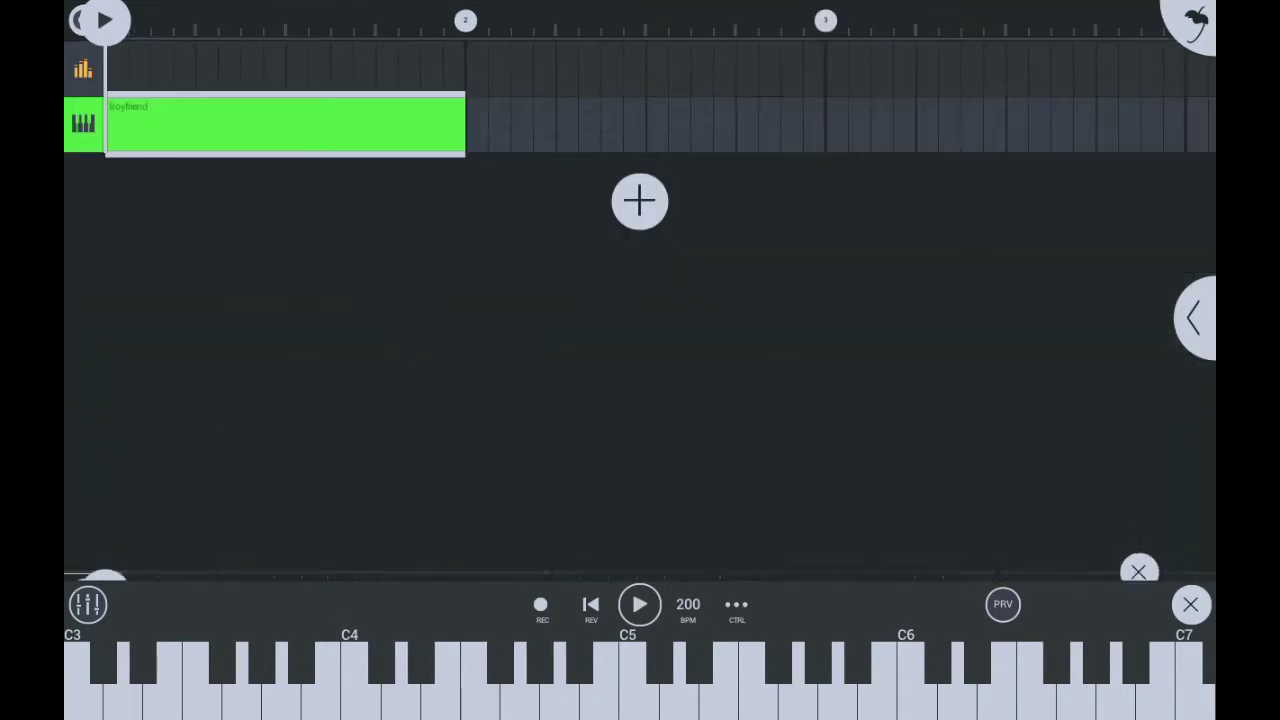
{"action": "left_click", "coordinate": [285, 125]}
{"action": "left_click", "coordinate": [234, 60]}
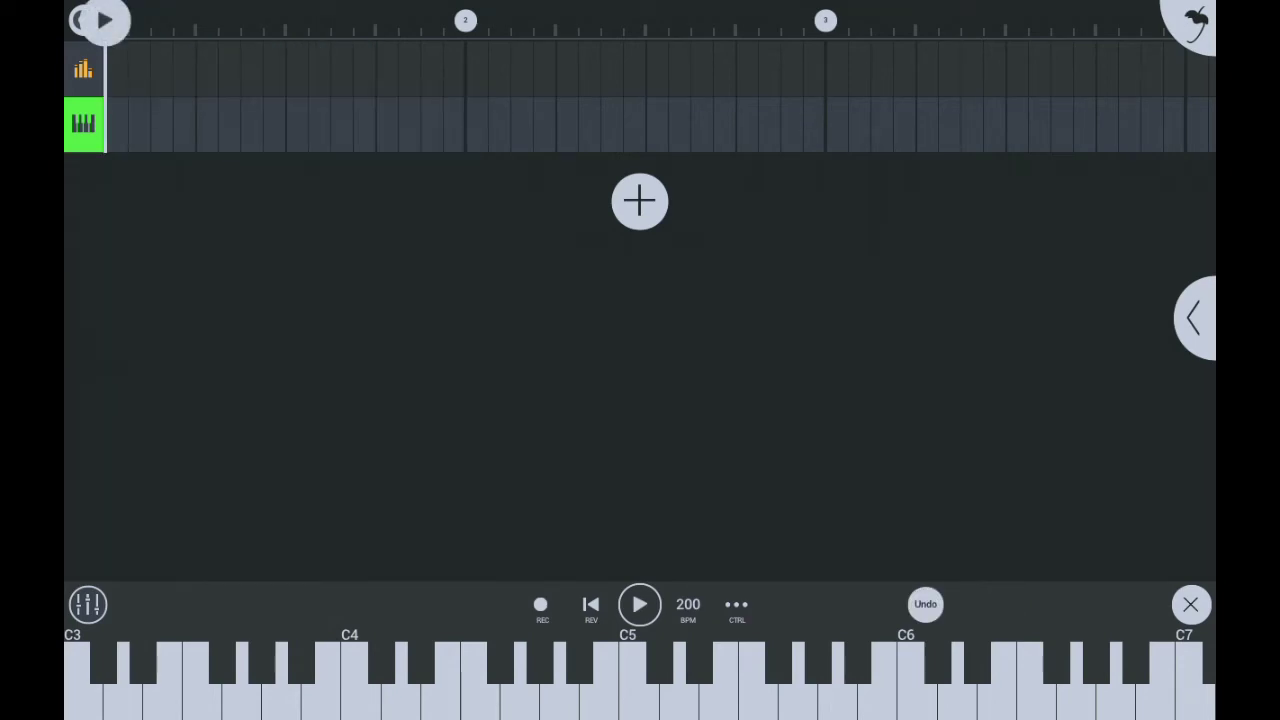
Step: Arm recording, start playback and play the opening melody notes into the Boyfriend pattern
{"action": "left_click", "coordinate": [540, 604]}
{"action": "left_click", "coordinate": [639, 604]}
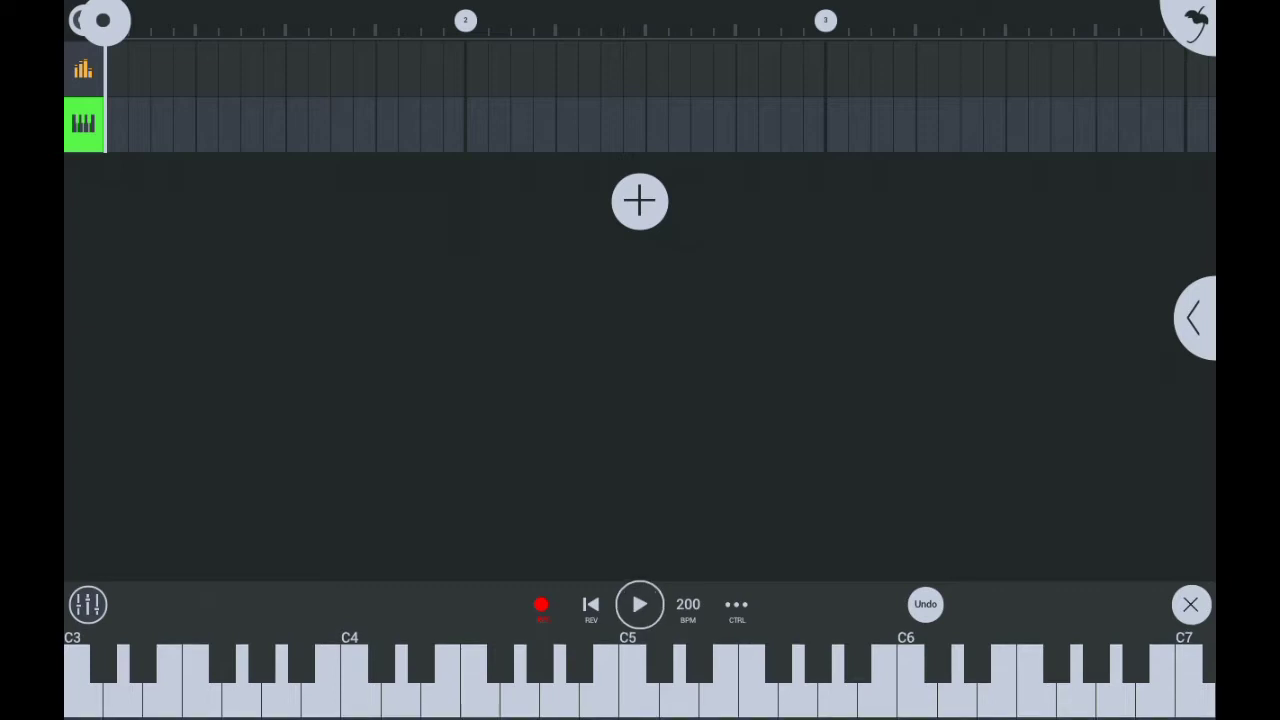
{"action": "left_click", "coordinate": [480, 700]}
{"action": "left_click", "coordinate": [320, 700]}
{"action": "left_click", "coordinate": [480, 700]}
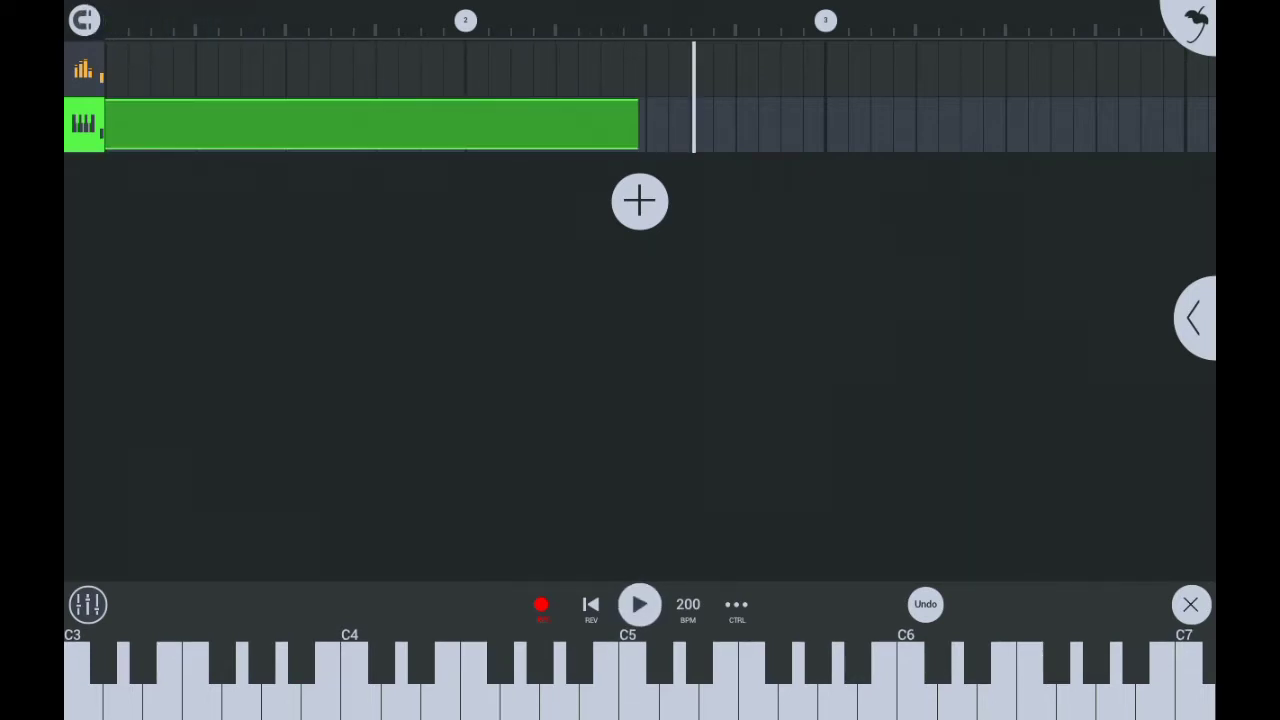
{"action": "left_click", "coordinate": [639, 700]}
{"action": "left_click", "coordinate": [639, 700]}
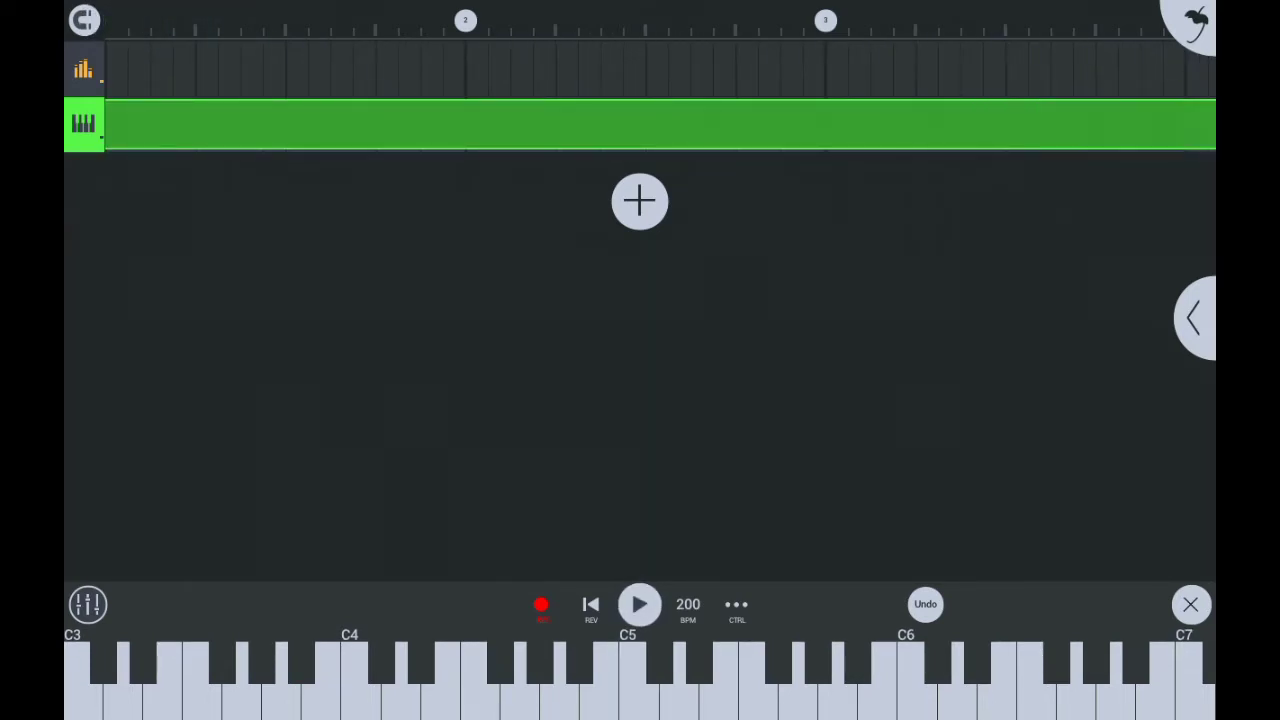
{"action": "left_click", "coordinate": [560, 700]}
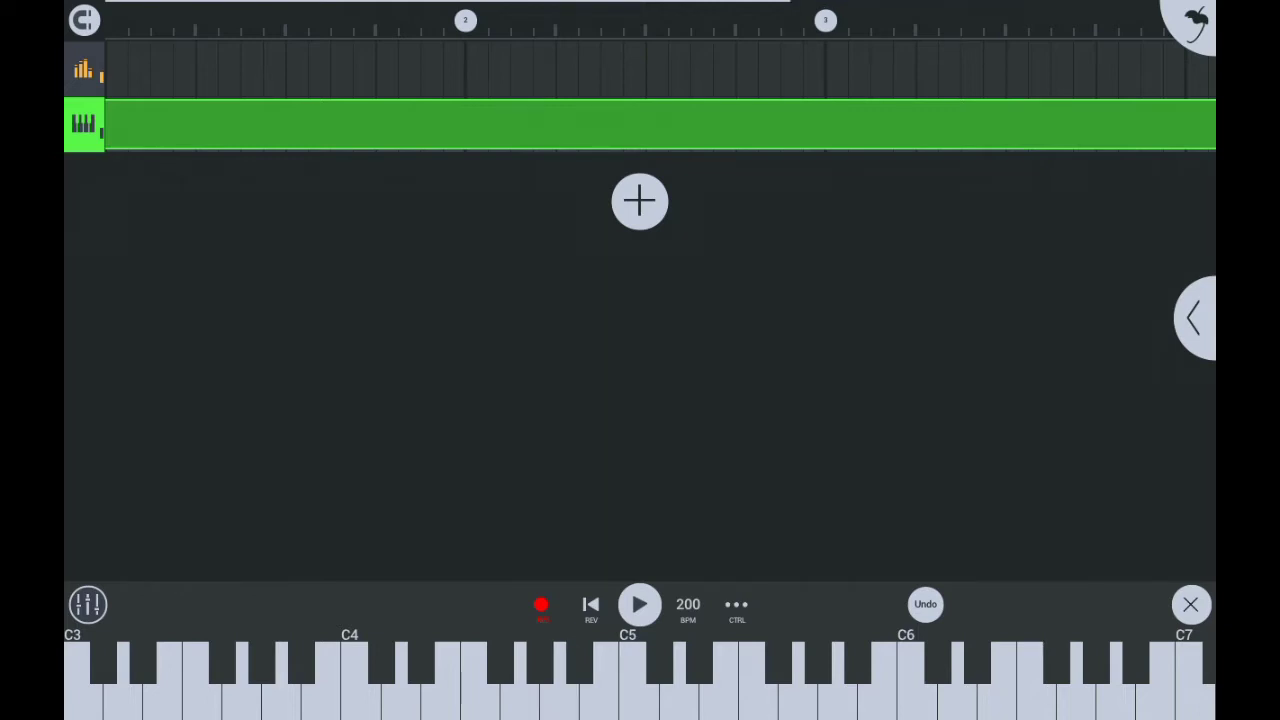
Step: Play the rest of the melody, including C5, then stop recording to keep the notes
{"action": "left_click", "coordinate": [599, 700]}
{"action": "left_click", "coordinate": [639, 700]}
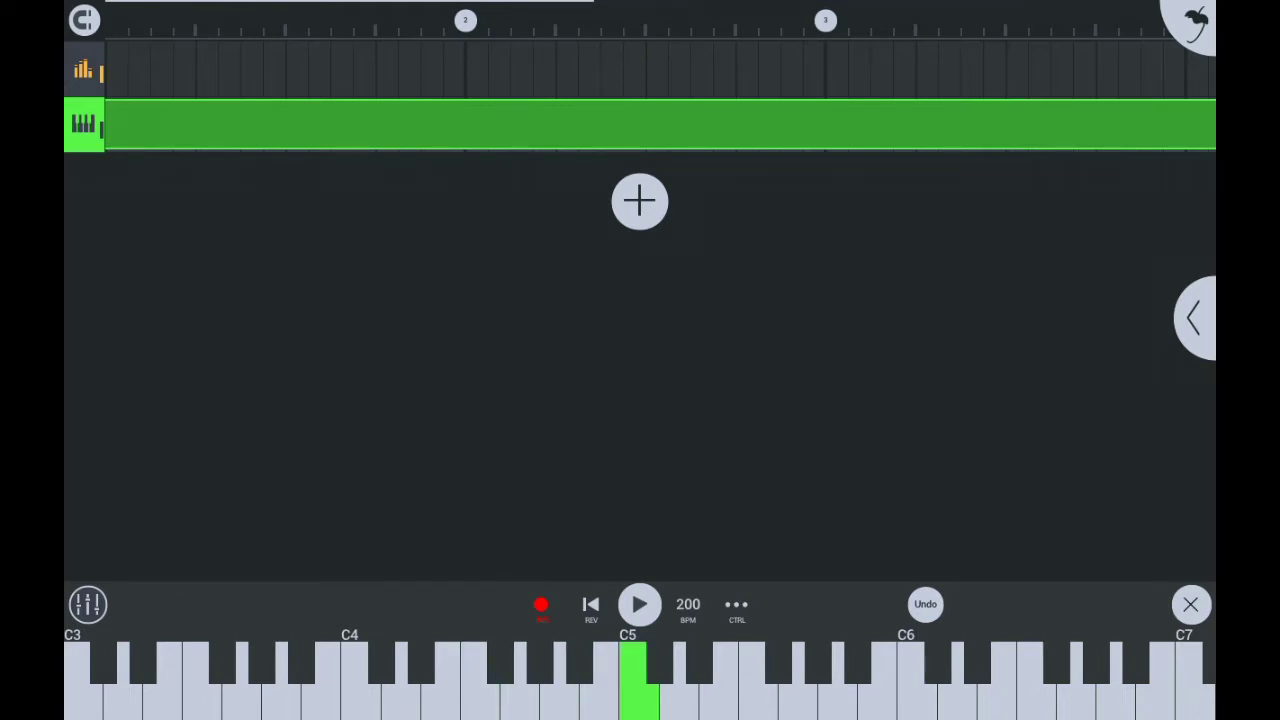
{"action": "left_click", "coordinate": [560, 700]}
{"action": "left_click", "coordinate": [639, 700]}
{"action": "left_click", "coordinate": [560, 700]}
{"action": "left_click", "coordinate": [480, 700]}
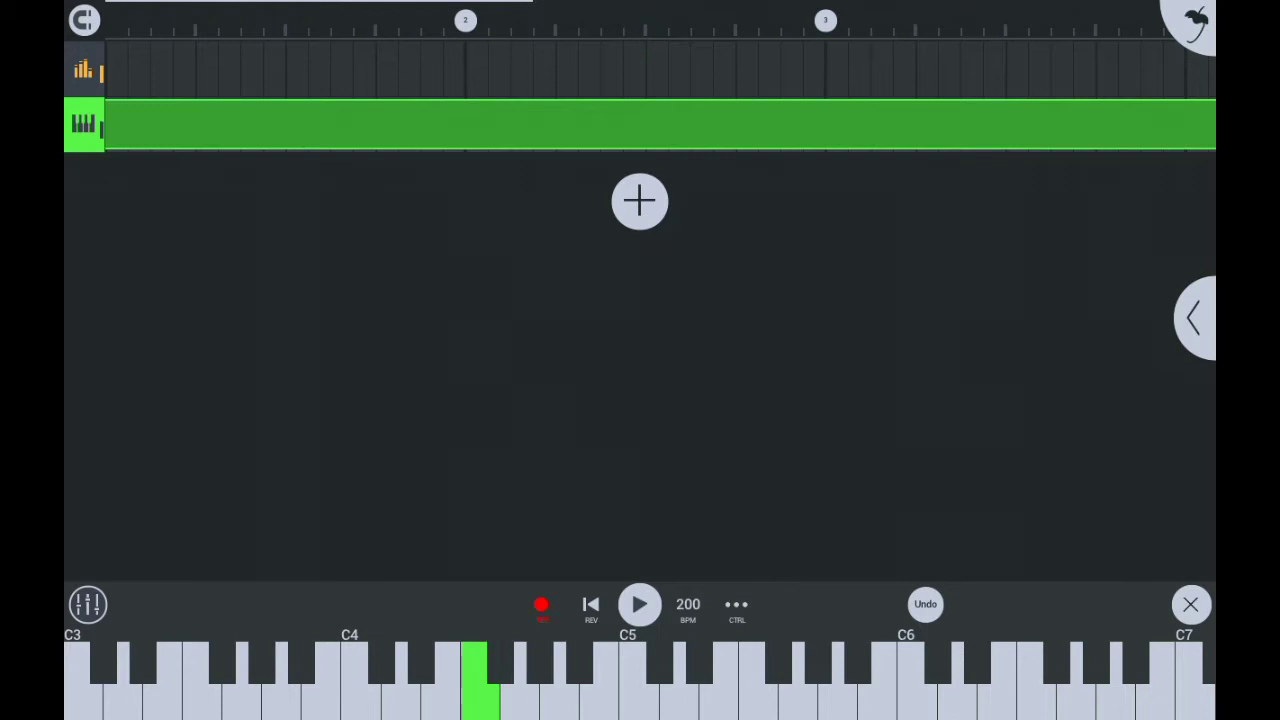
{"action": "left_click", "coordinate": [541, 604]}
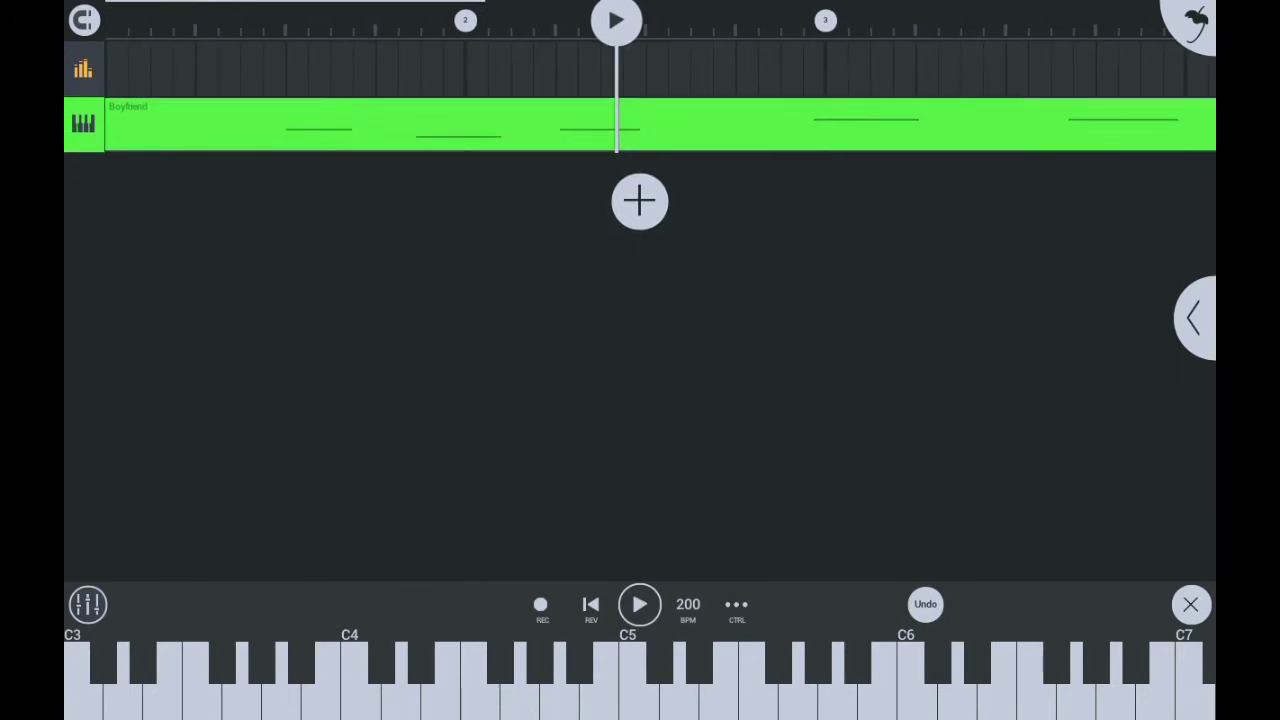
Step: Add the yt5s.com ukulele type-beat MP3 from My Files > My Instruments as an audio clip
{"action": "left_click", "coordinate": [640, 201]}
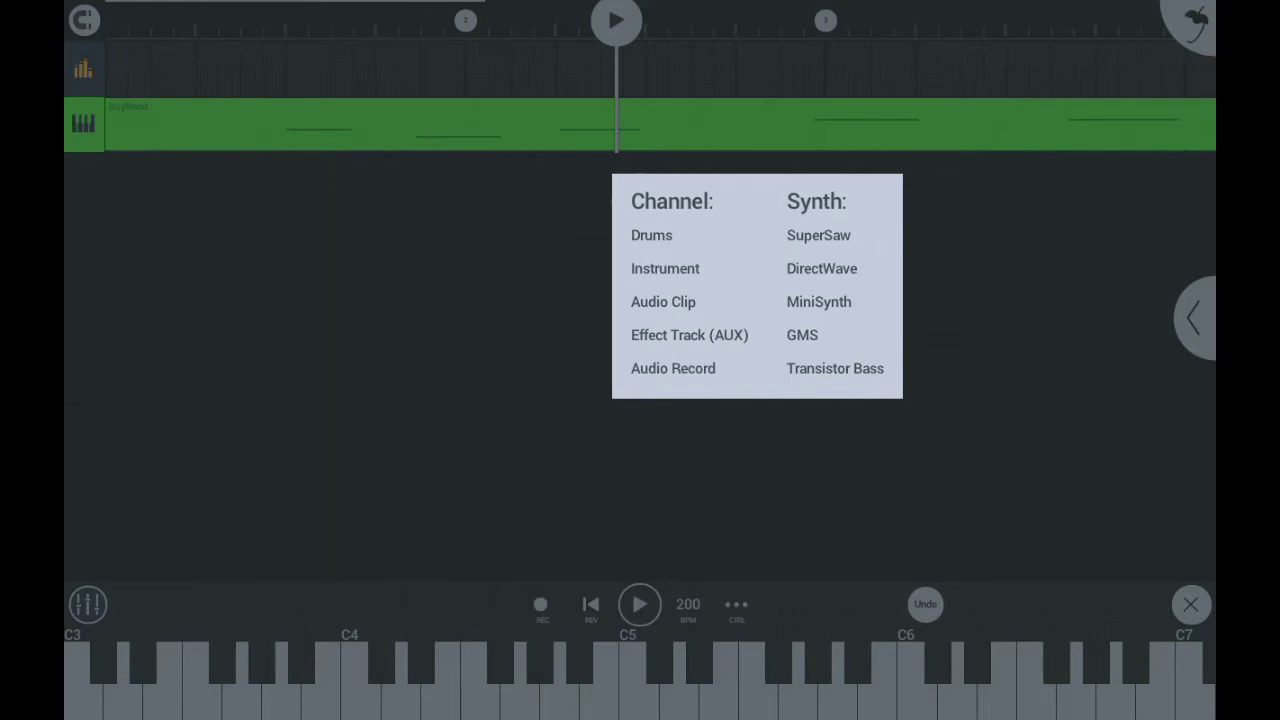
{"action": "left_click", "coordinate": [663, 301]}
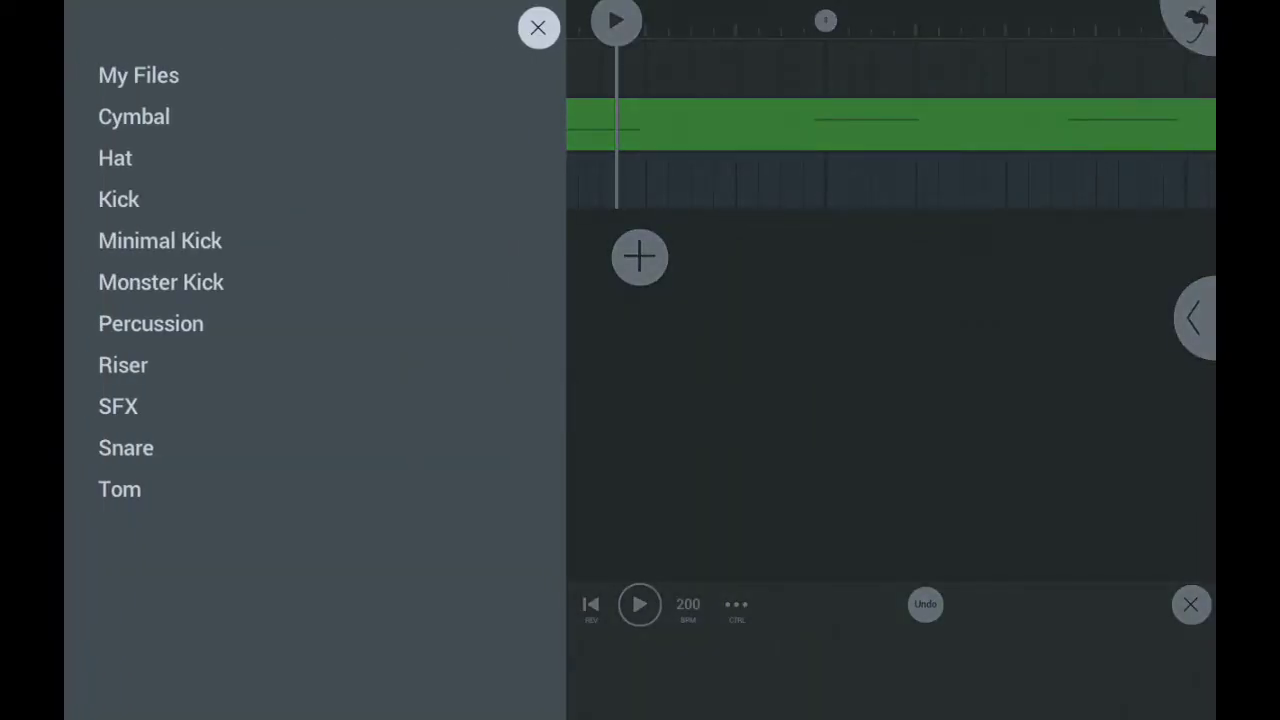
{"action": "left_click", "coordinate": [138, 75]}
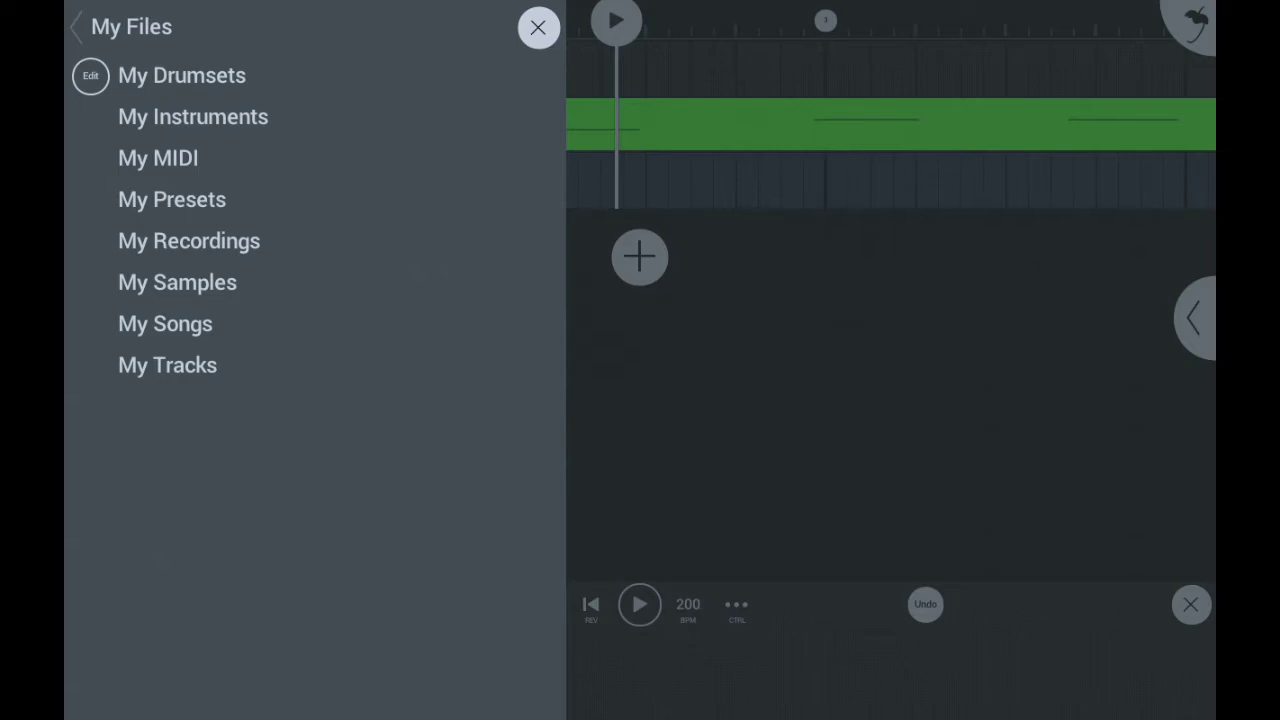
{"action": "left_click", "coordinate": [193, 117]}
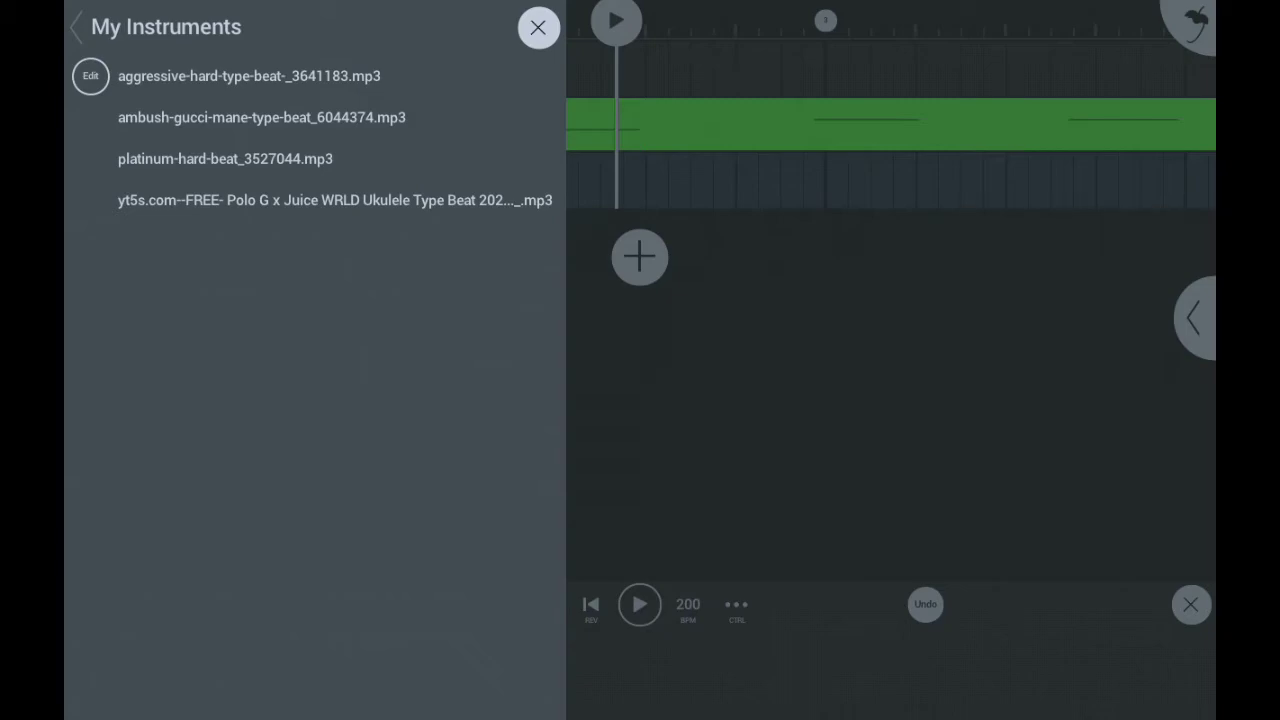
{"action": "left_click", "coordinate": [335, 200]}
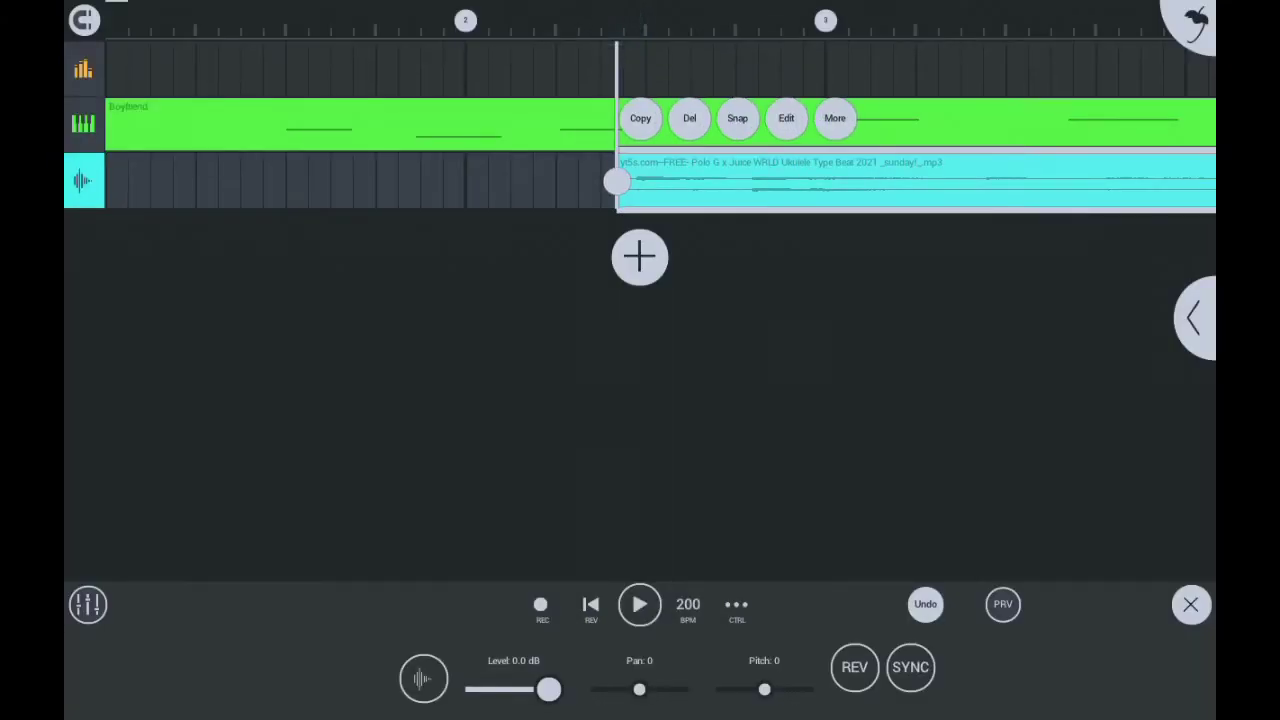
Step: Move the beat clip to bar 1, play both tracks, then exit to the Android app drawer
{"action": "left_click_drag", "start_coordinate": [616, 181], "coordinate": [106, 180]}
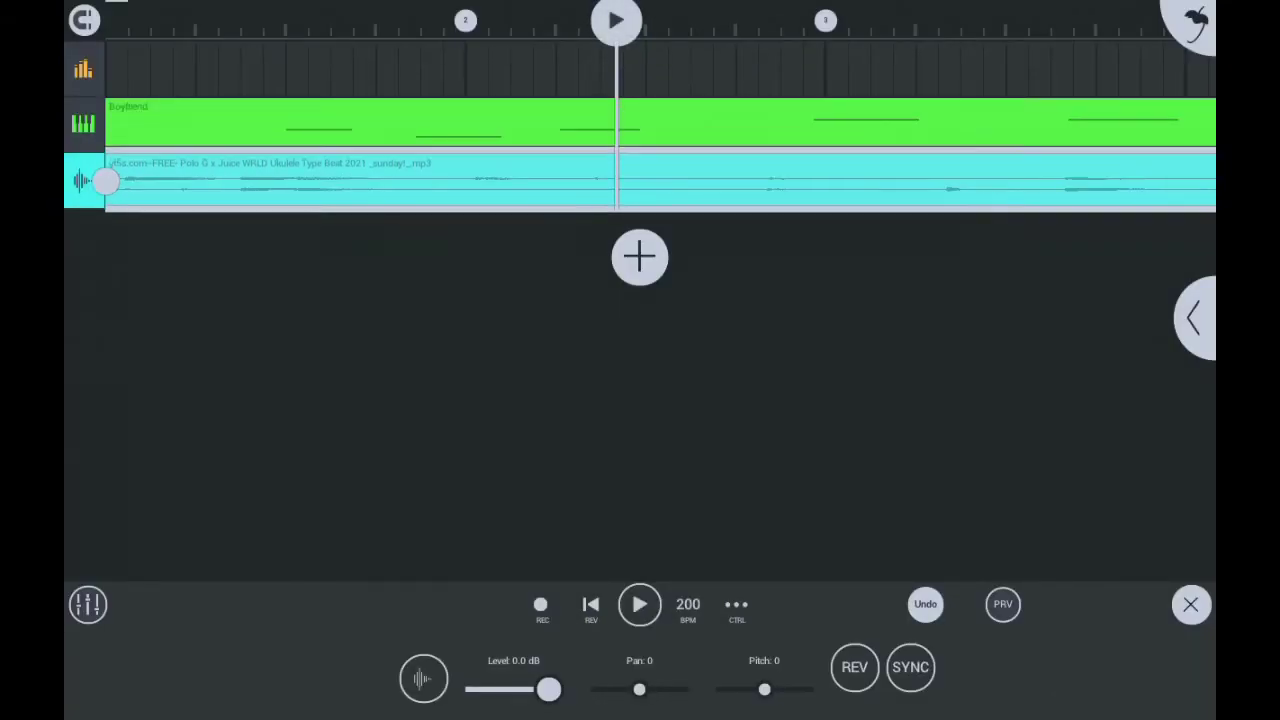
{"action": "left_click", "coordinate": [640, 604]}
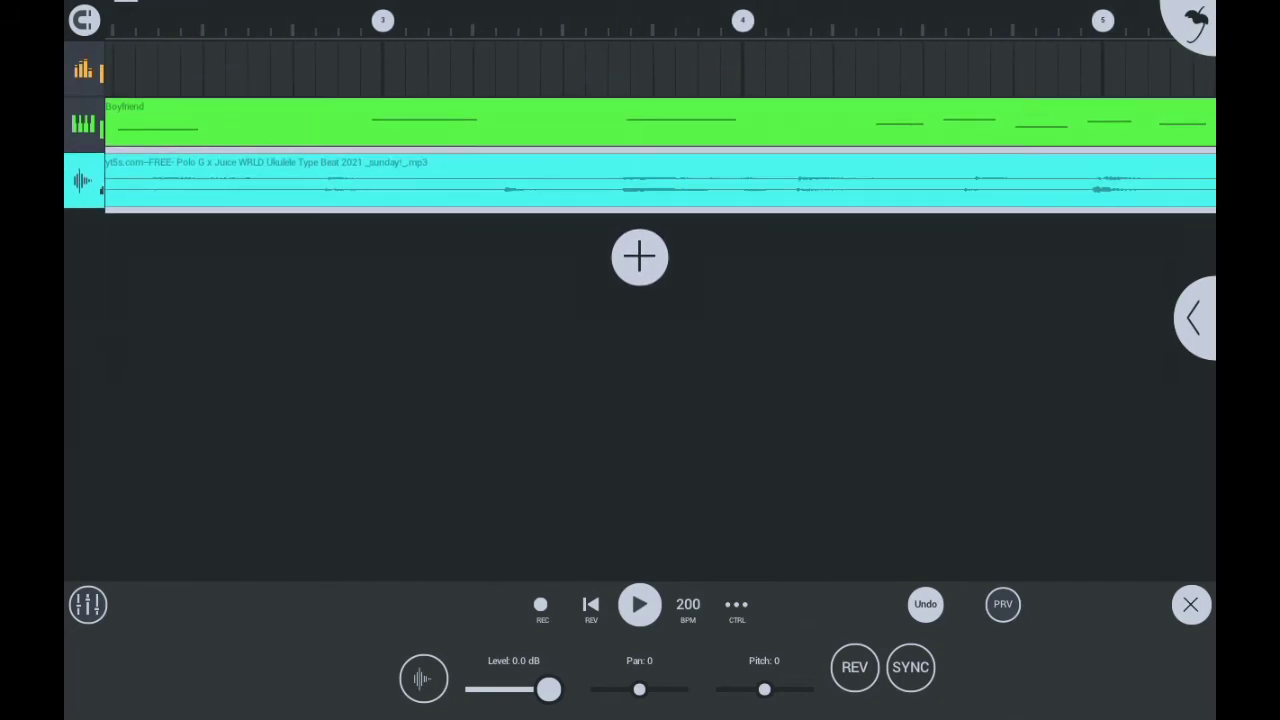
{"action": "left_click", "coordinate": [640, 124]}
{"action": "left_click", "coordinate": [234, 62]}
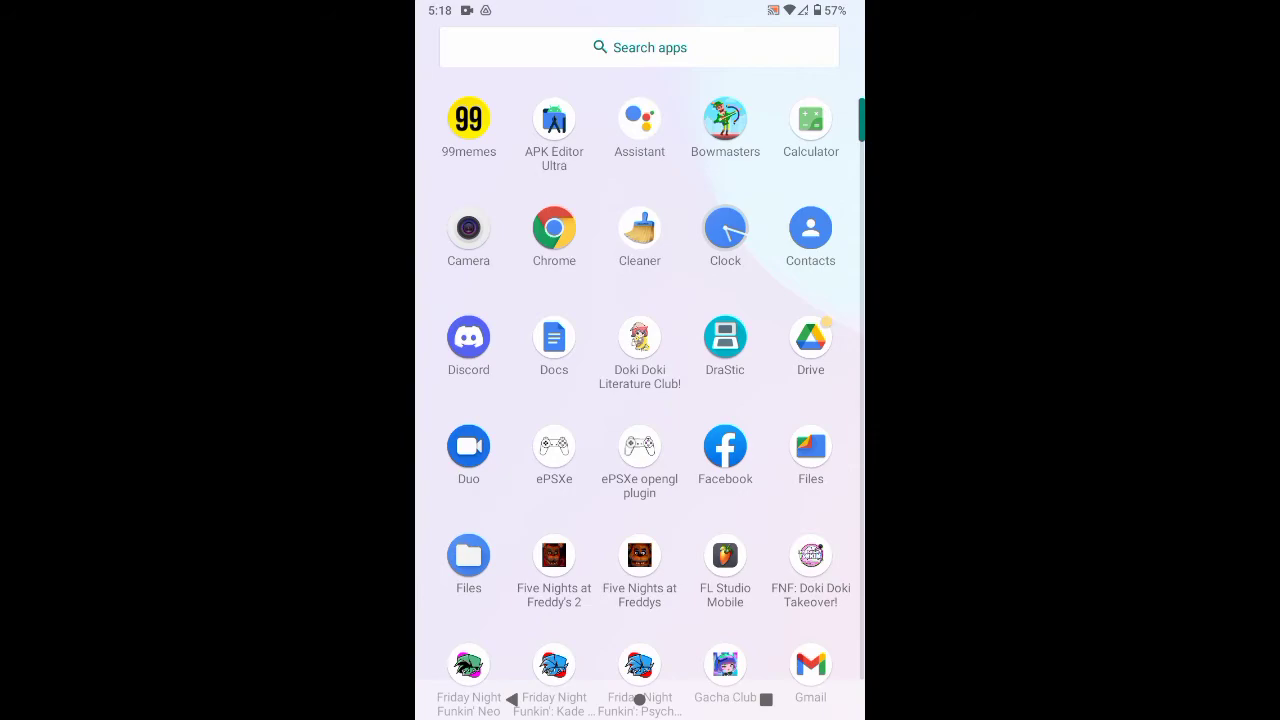
{"action": "scroll", "coordinate": [640, 400], "scroll_direction": "down", "scroll_amount": 5}
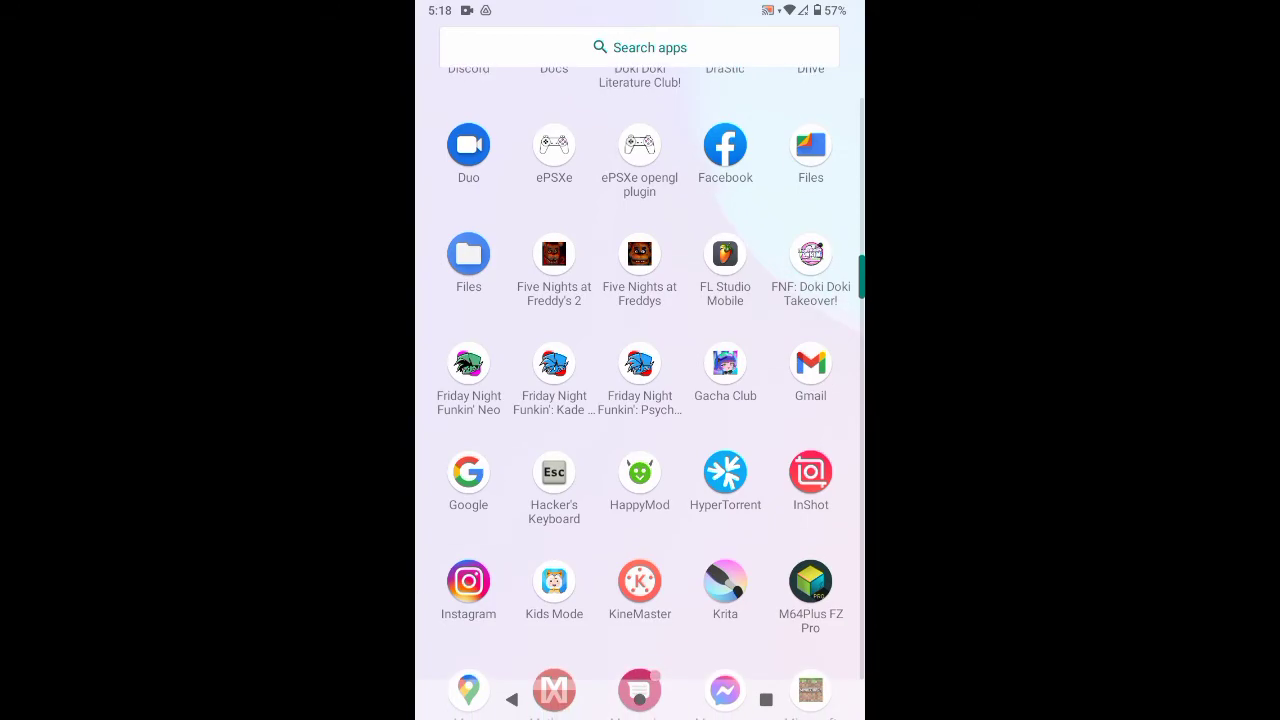
{"action": "scroll", "coordinate": [640, 400], "scroll_direction": "down", "scroll_amount": 4}
{"action": "scroll", "coordinate": [640, 400], "scroll_direction": "down", "scroll_amount": 5}
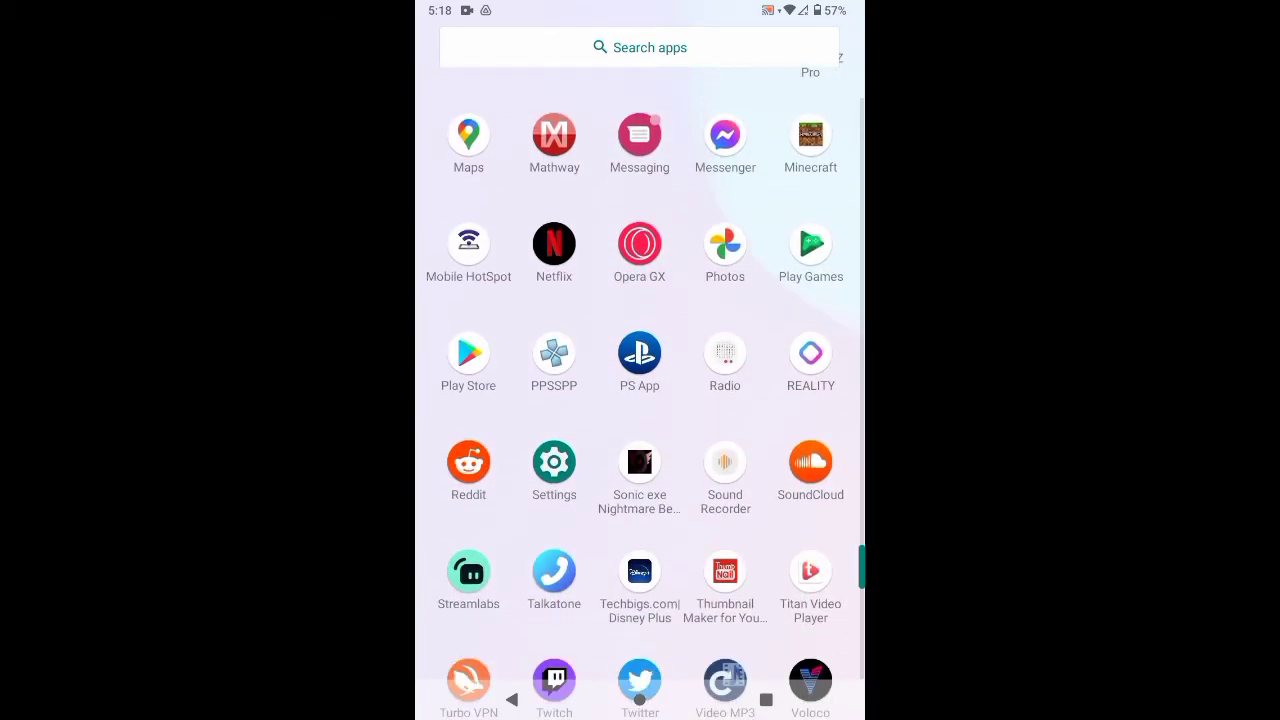
{"action": "scroll", "coordinate": [640, 400], "scroll_direction": "down", "scroll_amount": 3}
{"action": "scroll", "coordinate": [640, 400], "scroll_direction": "up", "scroll_amount": 2}
{"action": "scroll", "coordinate": [640, 400], "scroll_direction": "up", "scroll_amount": 10}
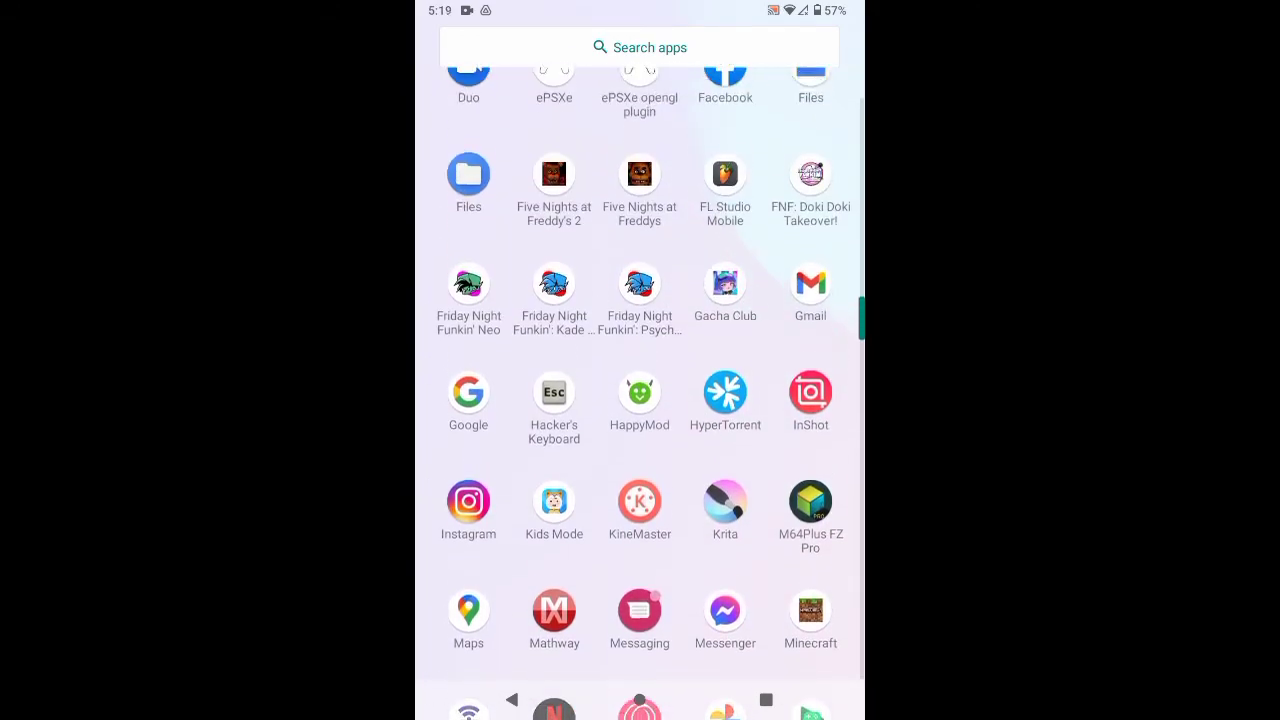
{"action": "scroll", "coordinate": [640, 400], "scroll_direction": "up", "scroll_amount": 1}
{"action": "left_click_drag", "start_coordinate": [640, 5], "coordinate": [640, 350]}
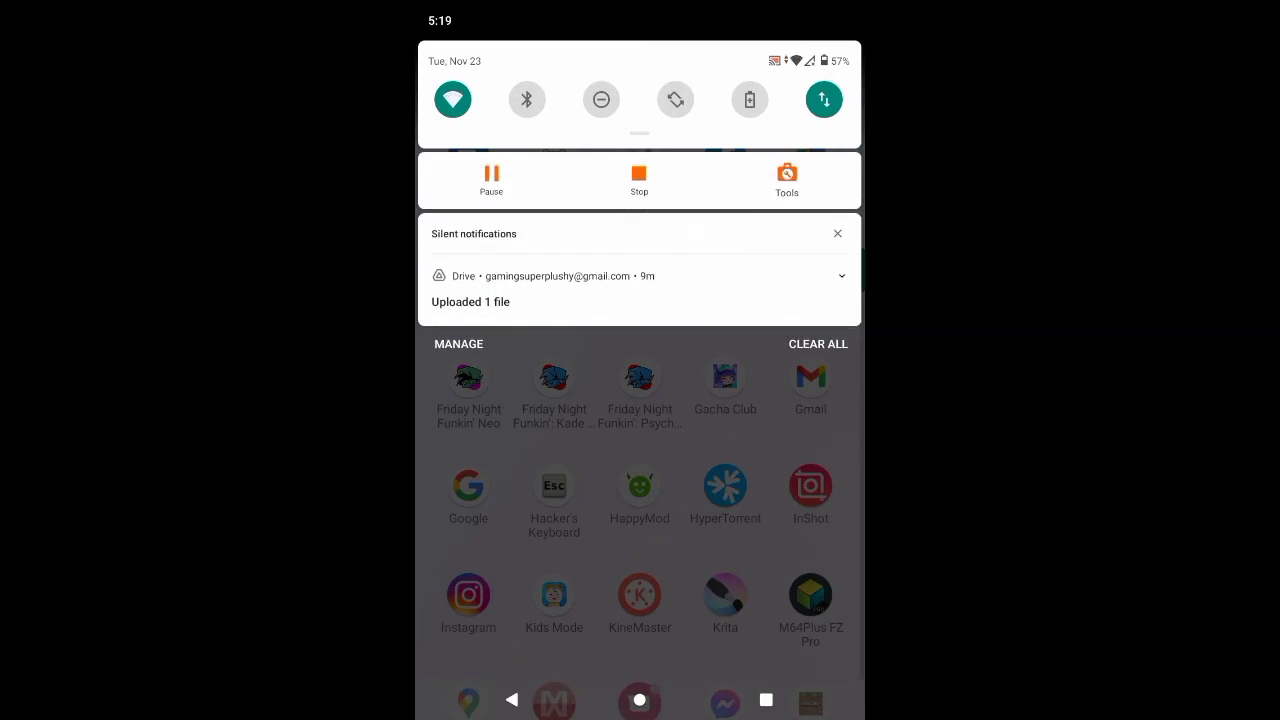
{"action": "left_click_drag", "start_coordinate": [640, 600], "coordinate": [640, 100]}
{"action": "scroll", "coordinate": [640, 400], "scroll_direction": "up", "scroll_amount": 1}
{"action": "scroll", "coordinate": [640, 400], "scroll_direction": "up", "scroll_amount": 3}
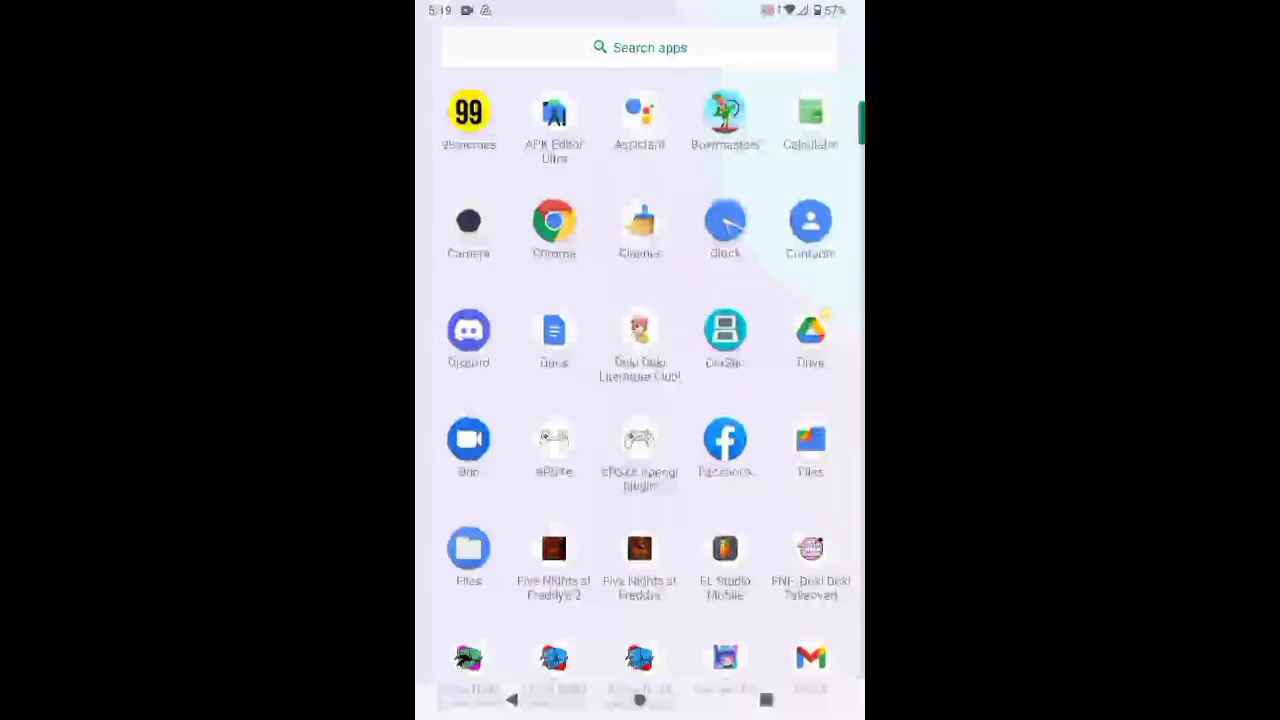
Step: Scroll the app drawer to the bottom to reveal ZArchiver
{"action": "scroll", "coordinate": [640, 380], "scroll_direction": "down", "scroll_amount": 10}
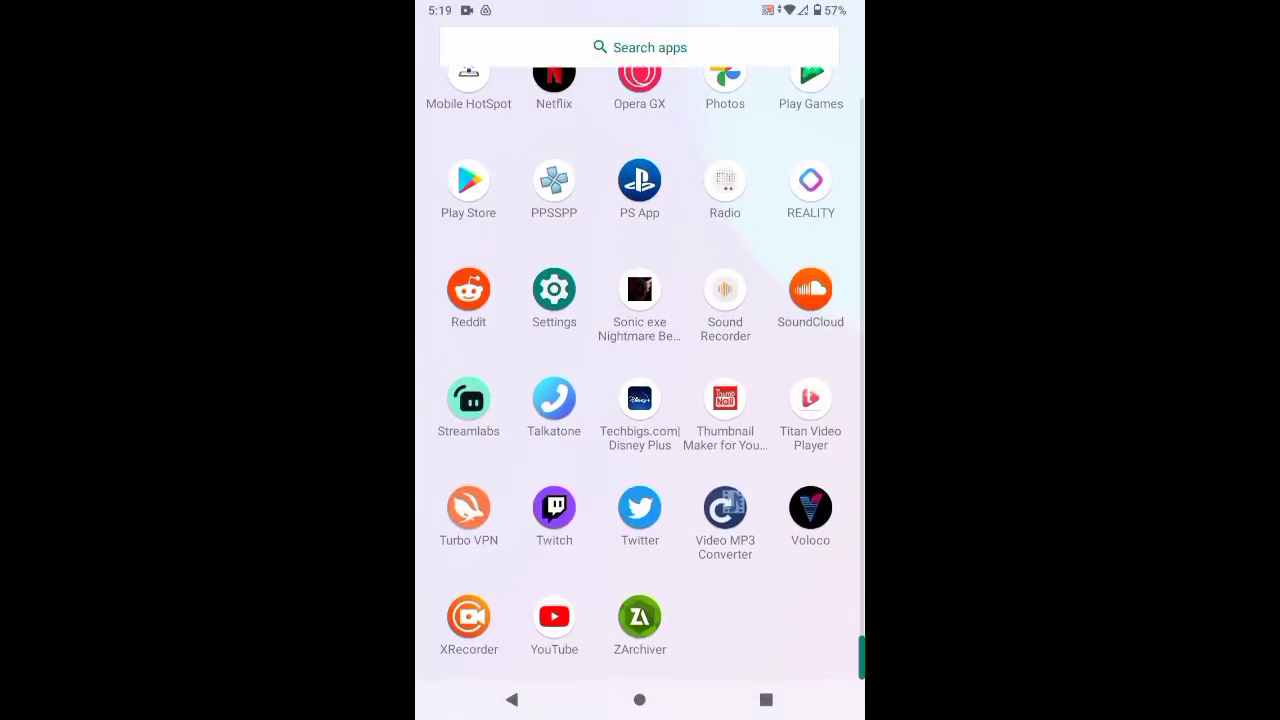